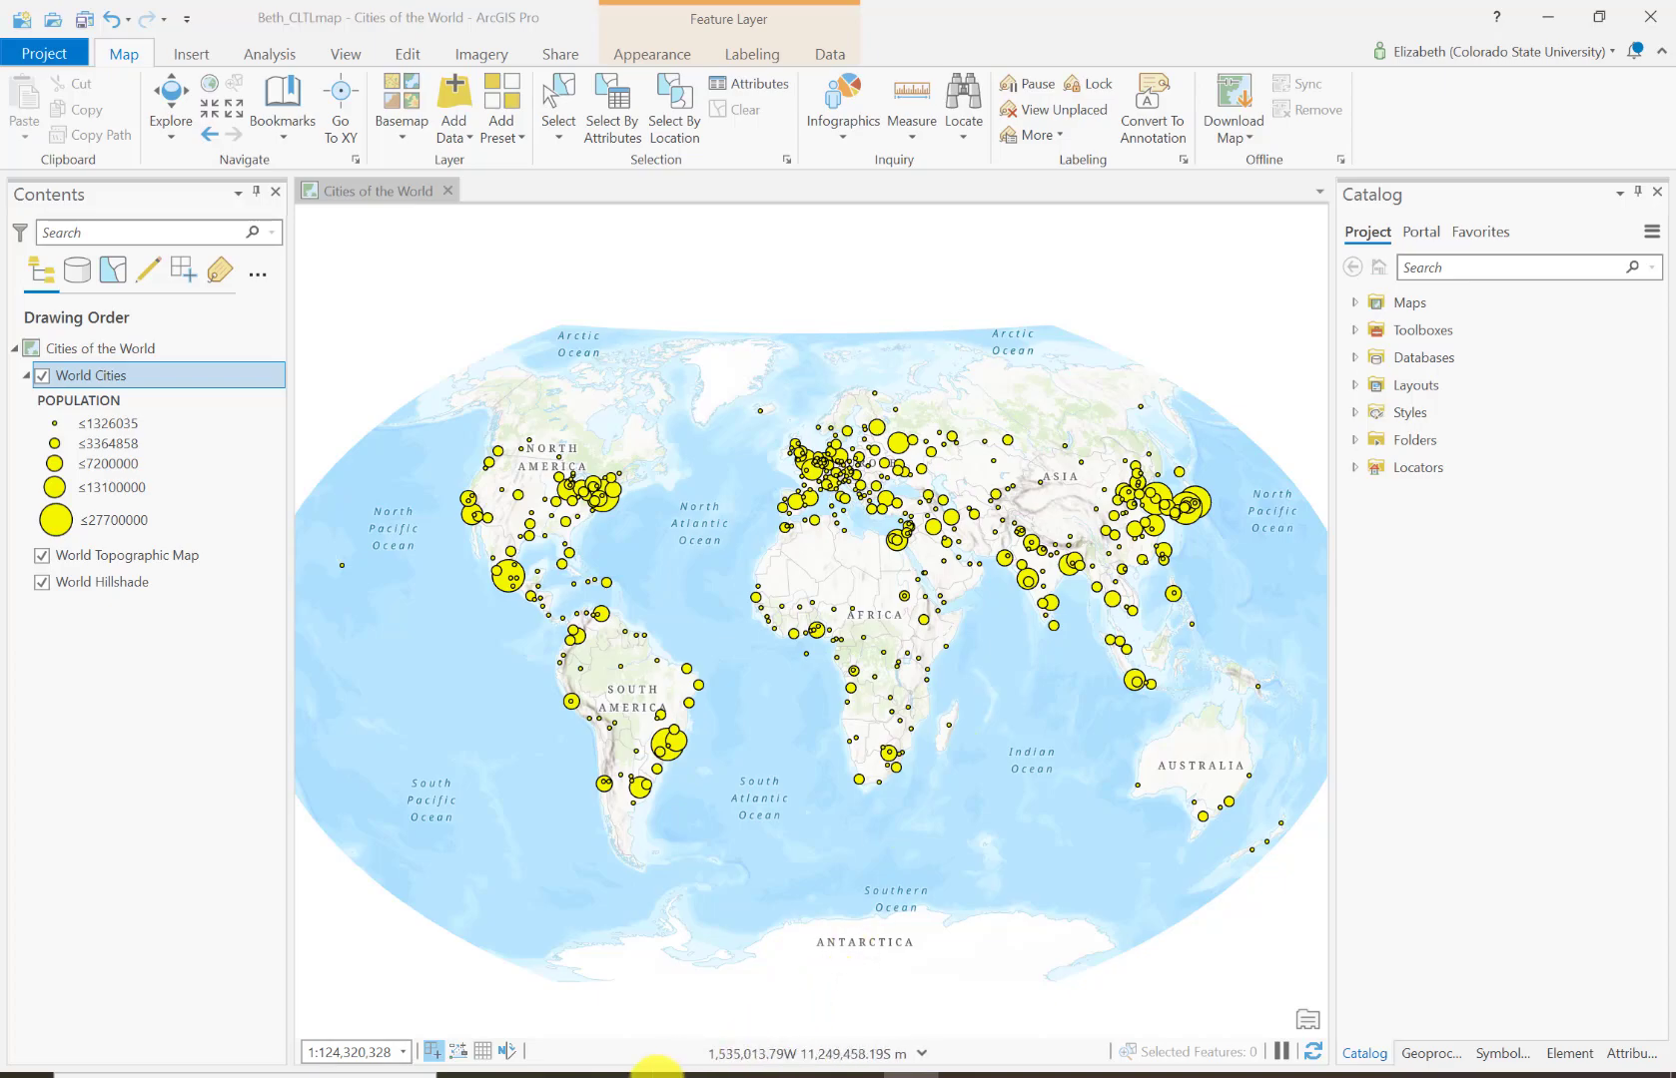
Switch to the browser's Gallery for Esri Styles, look through the available styles and download the Lego Map style
click(579, 1075)
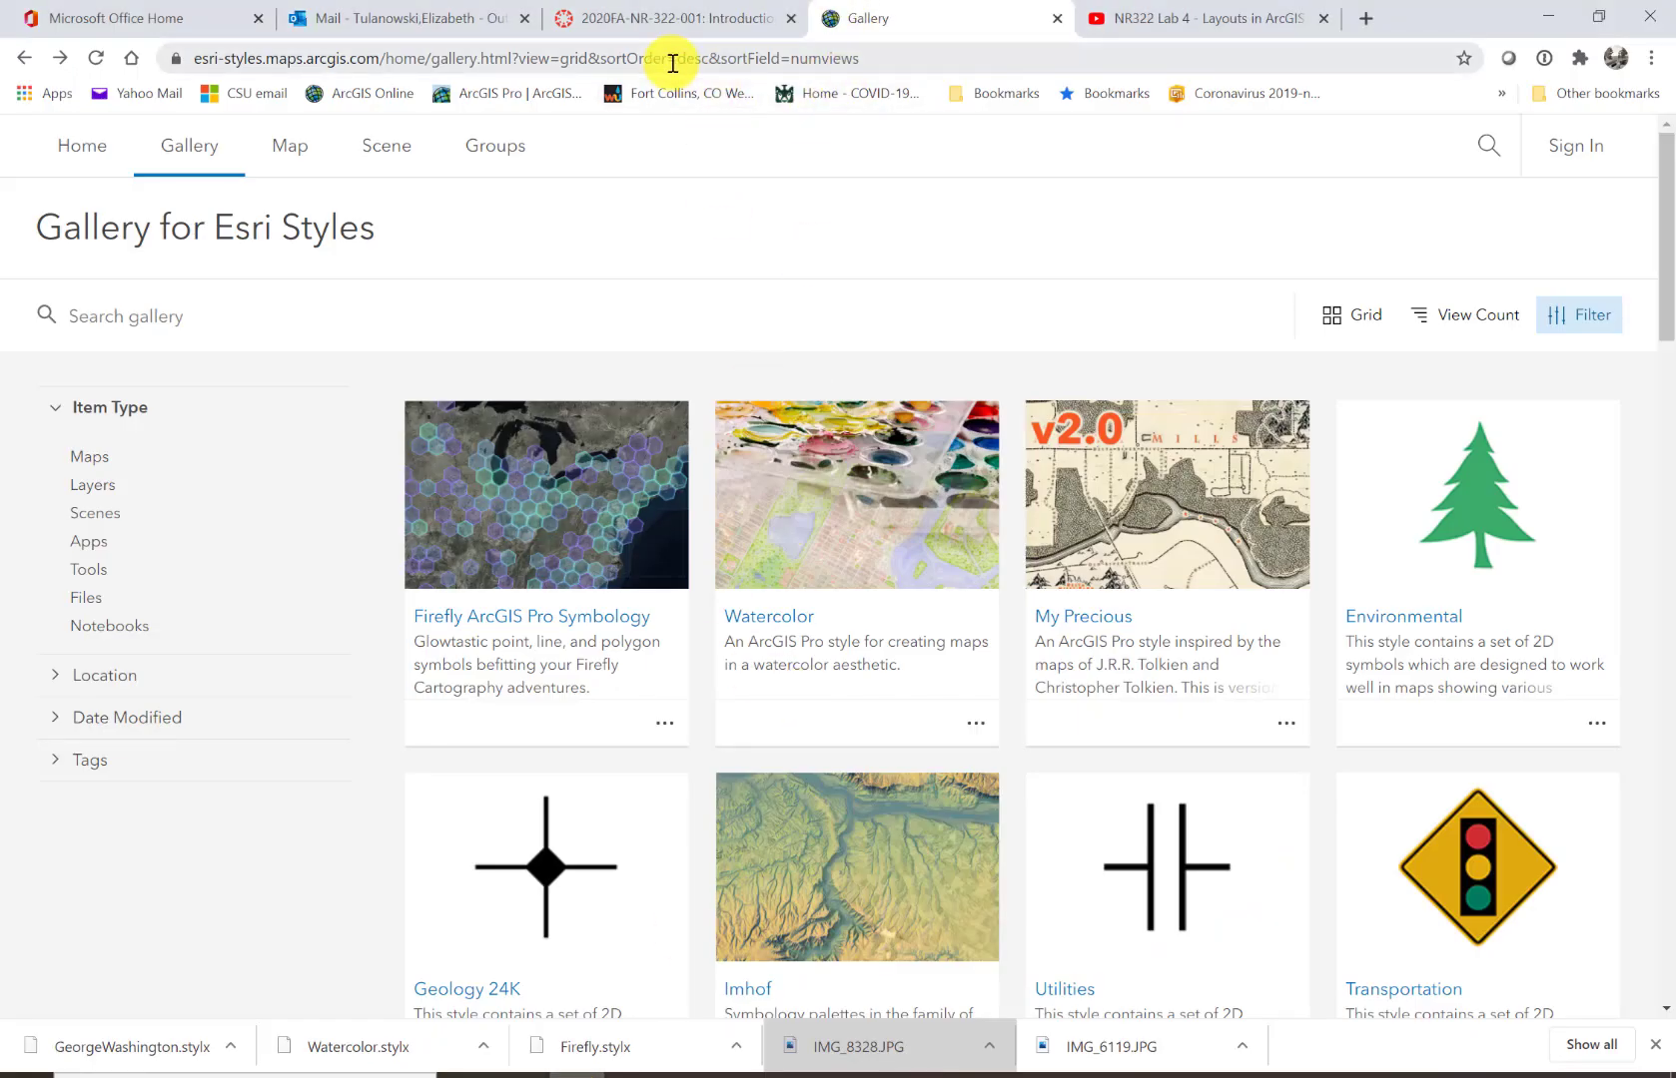
drag(41, 225, 398, 254)
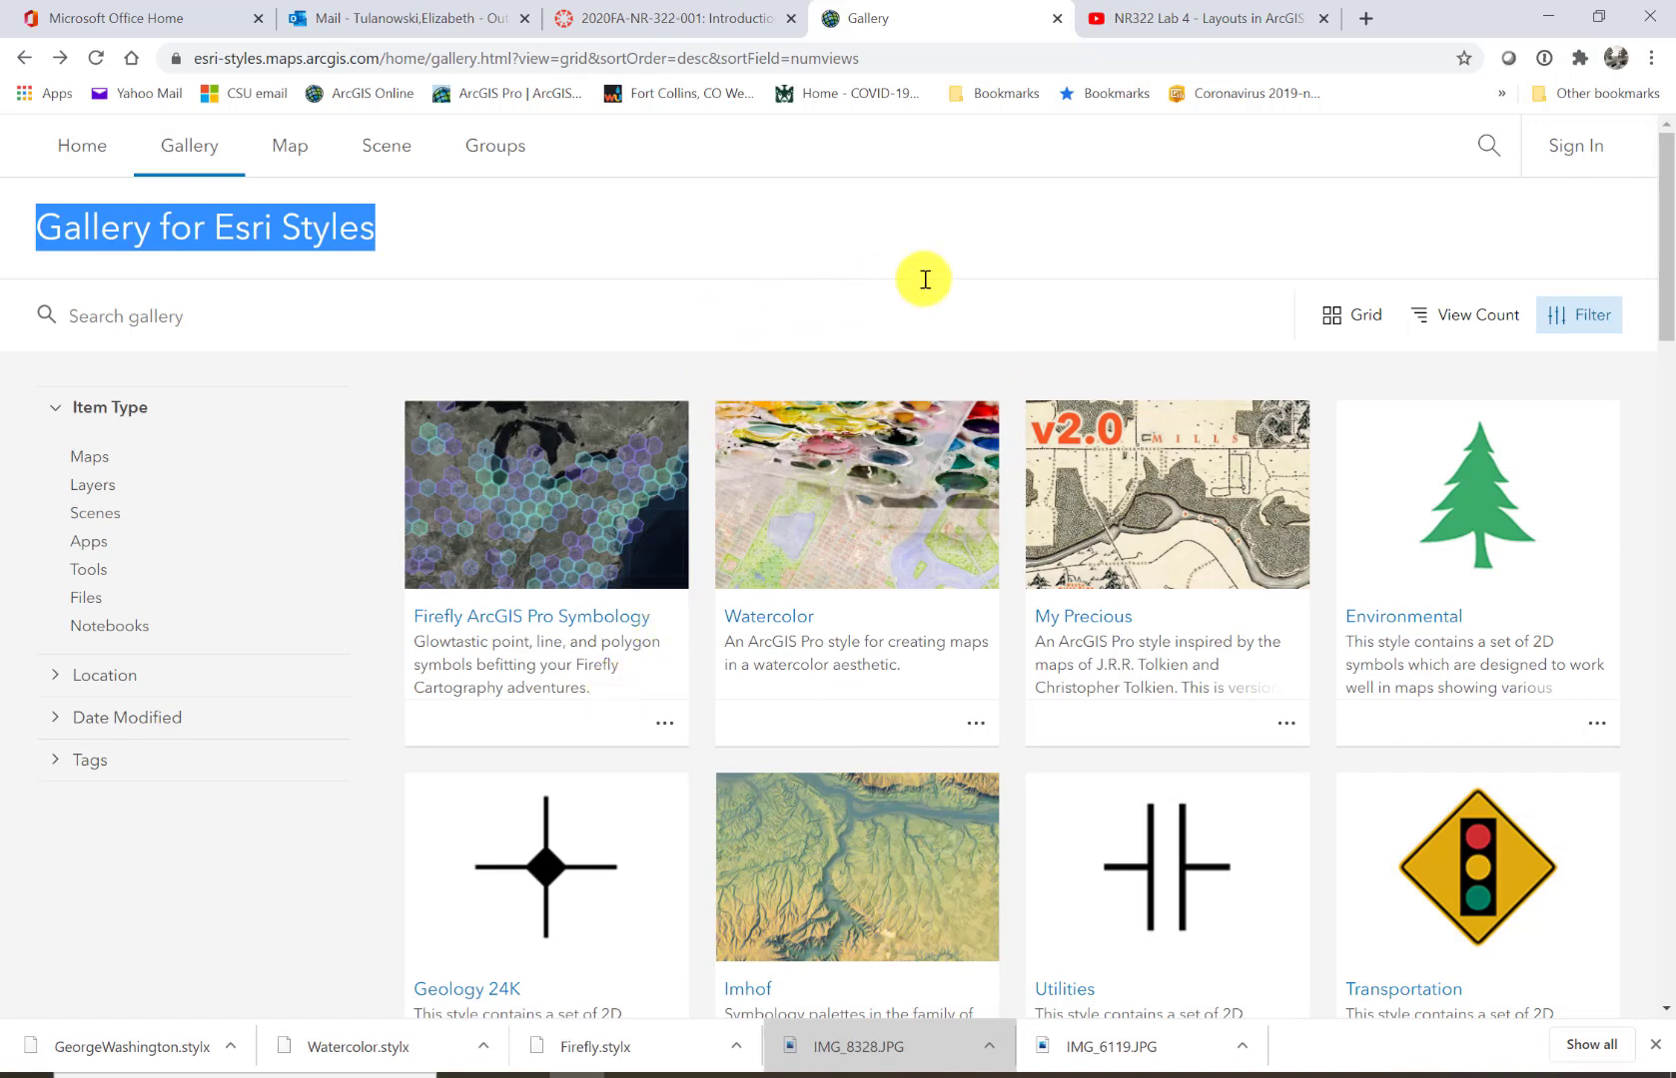
scroll(1016, 280, down, 1)
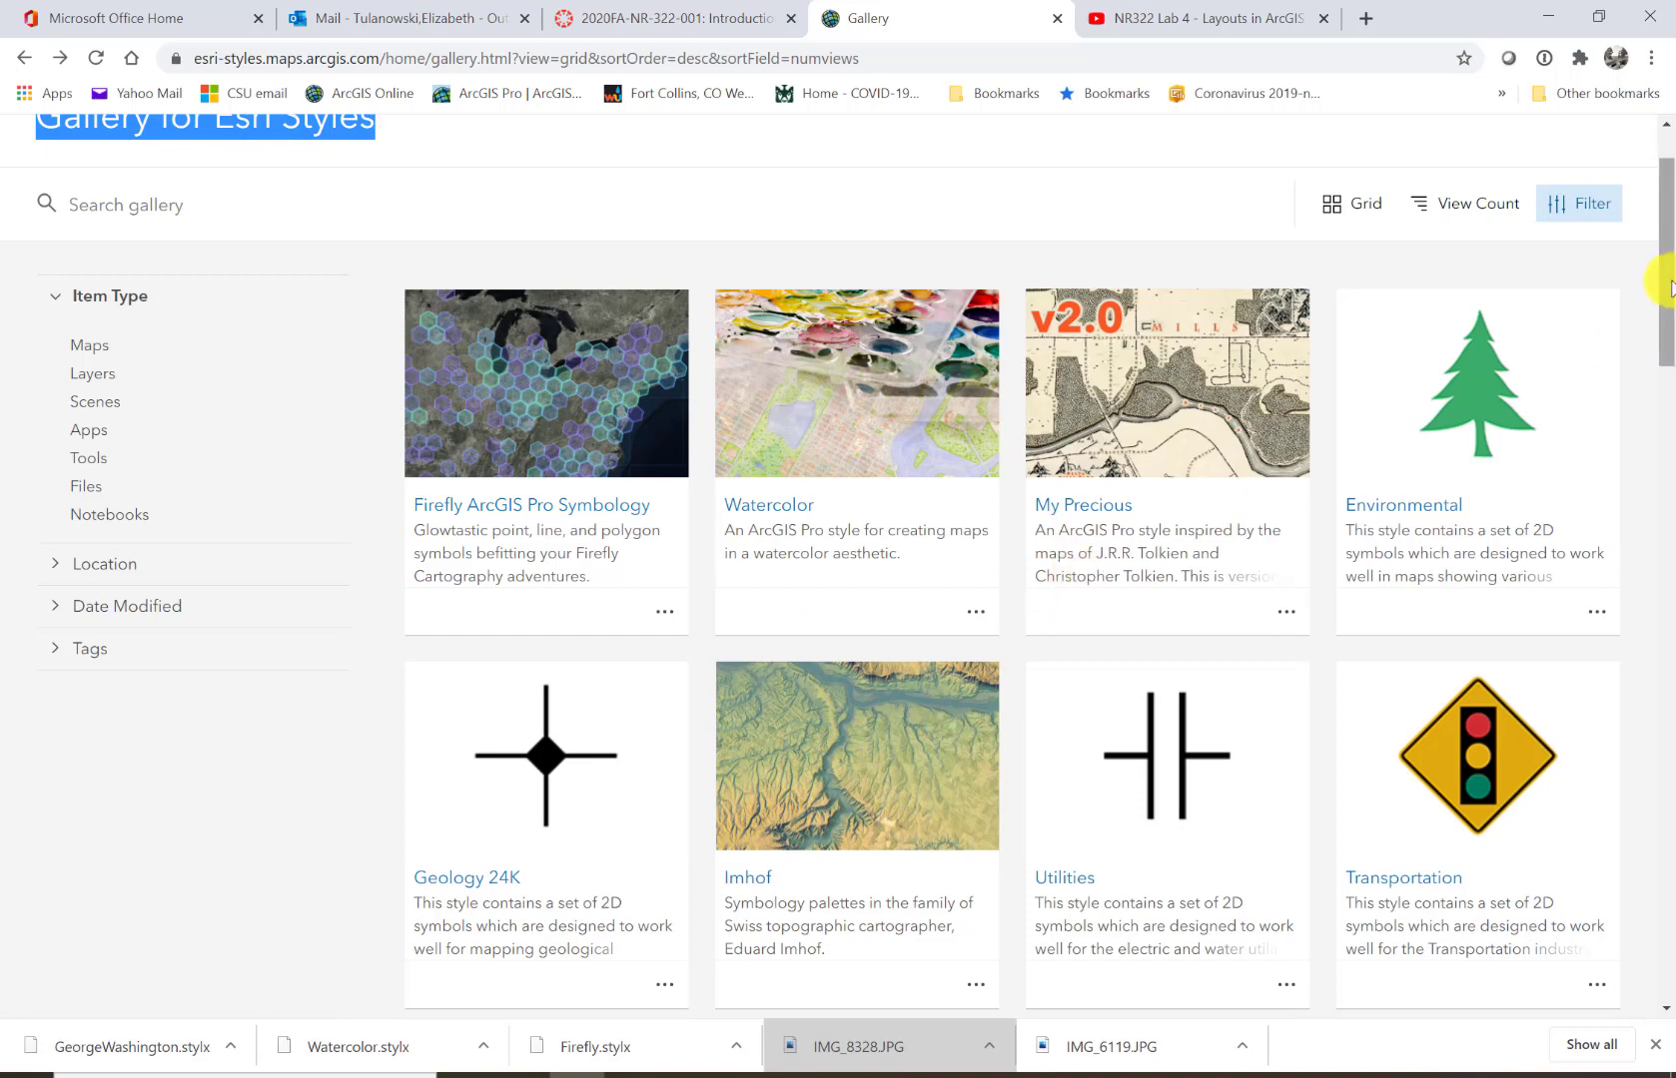
drag(1670, 285, 1668, 400)
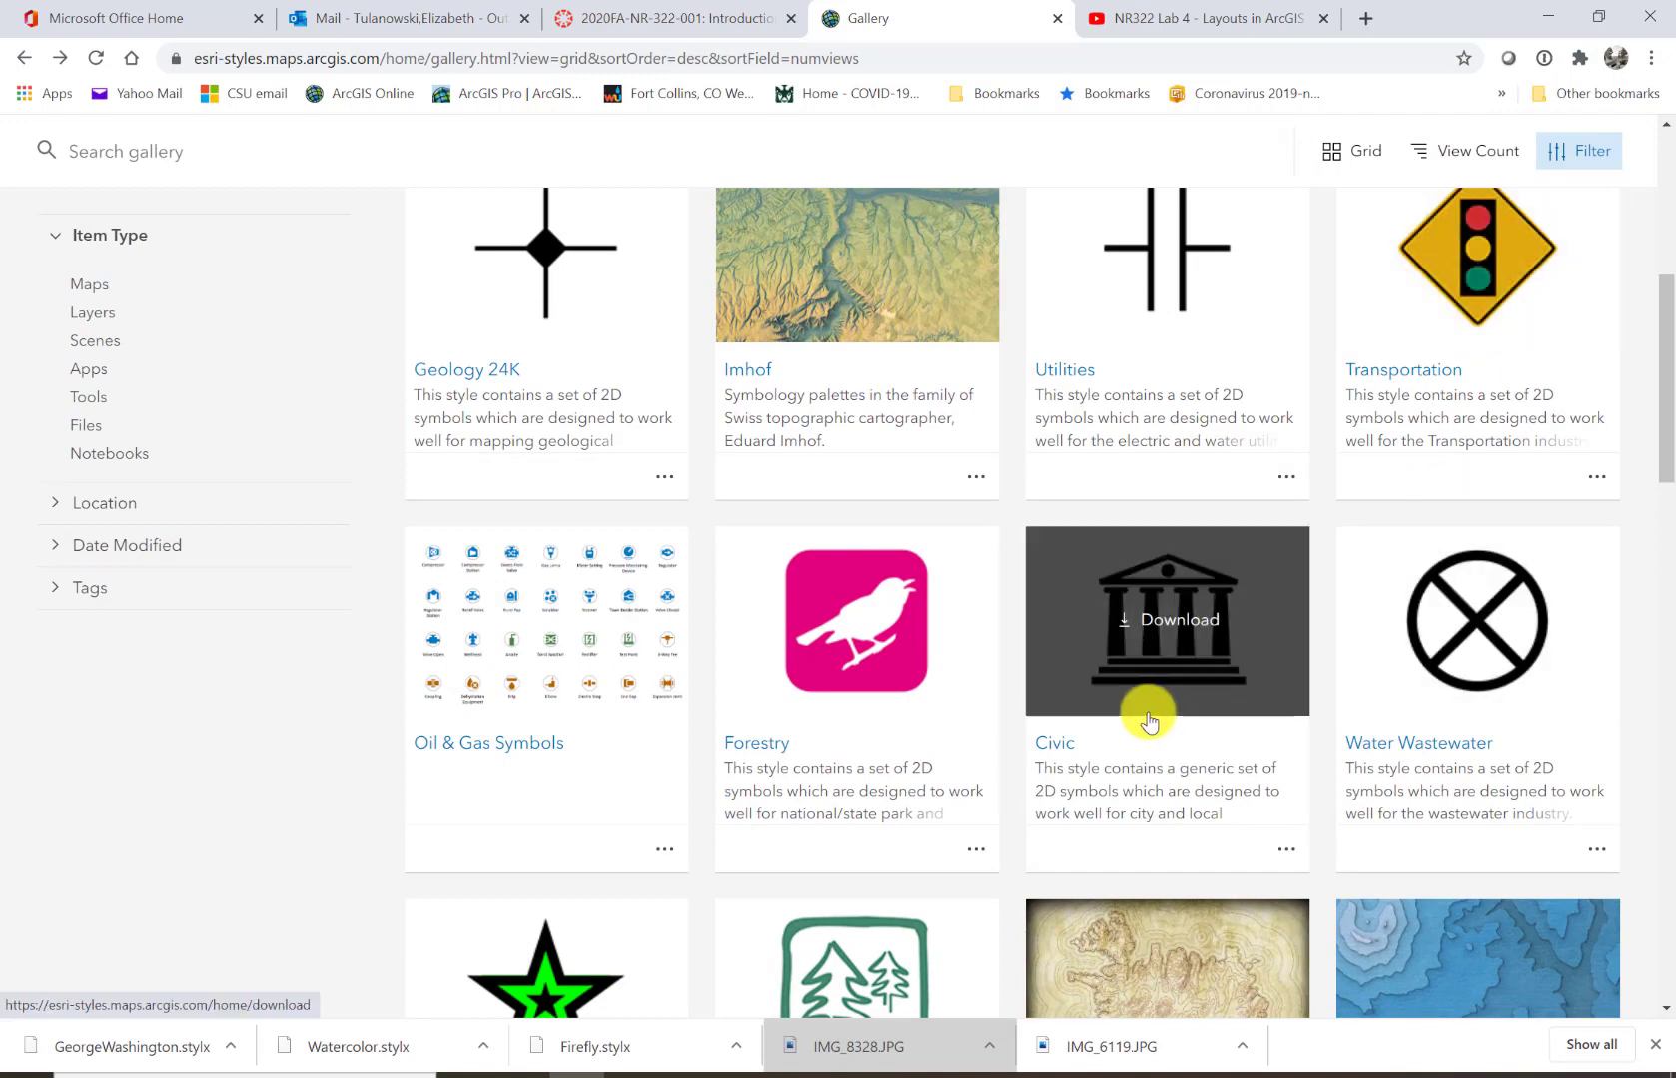
drag(1669, 446, 1670, 771)
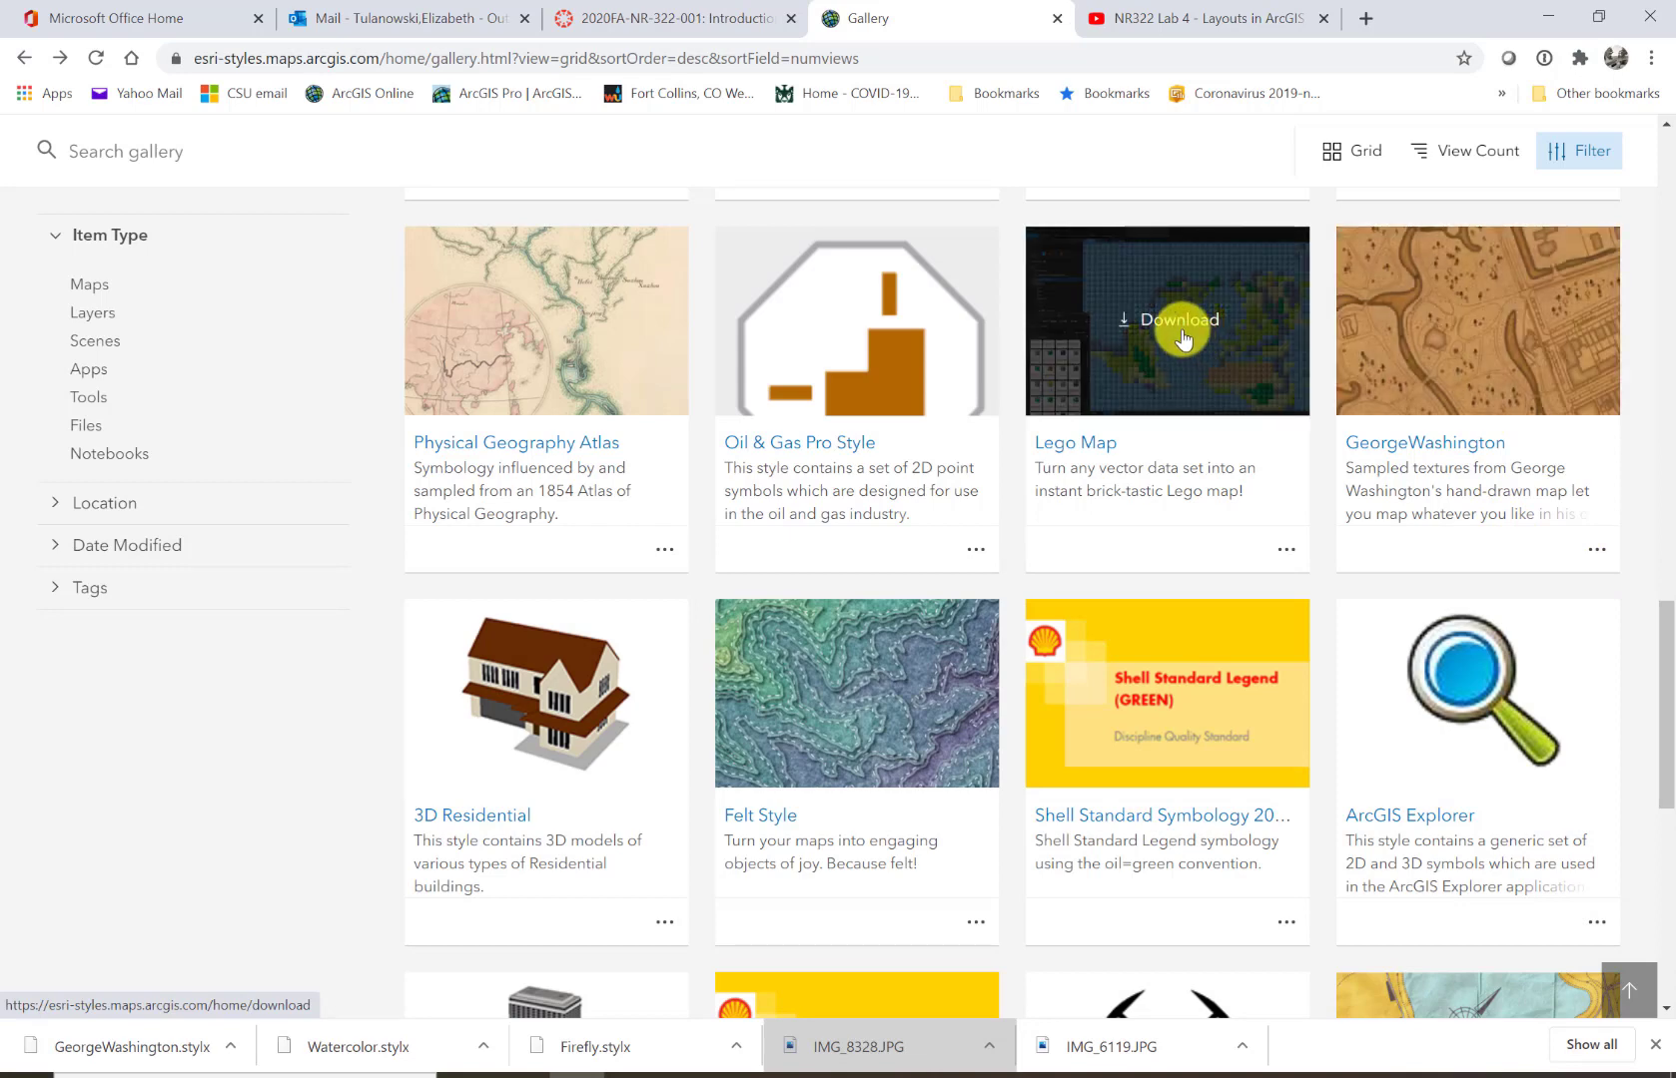
click(1182, 335)
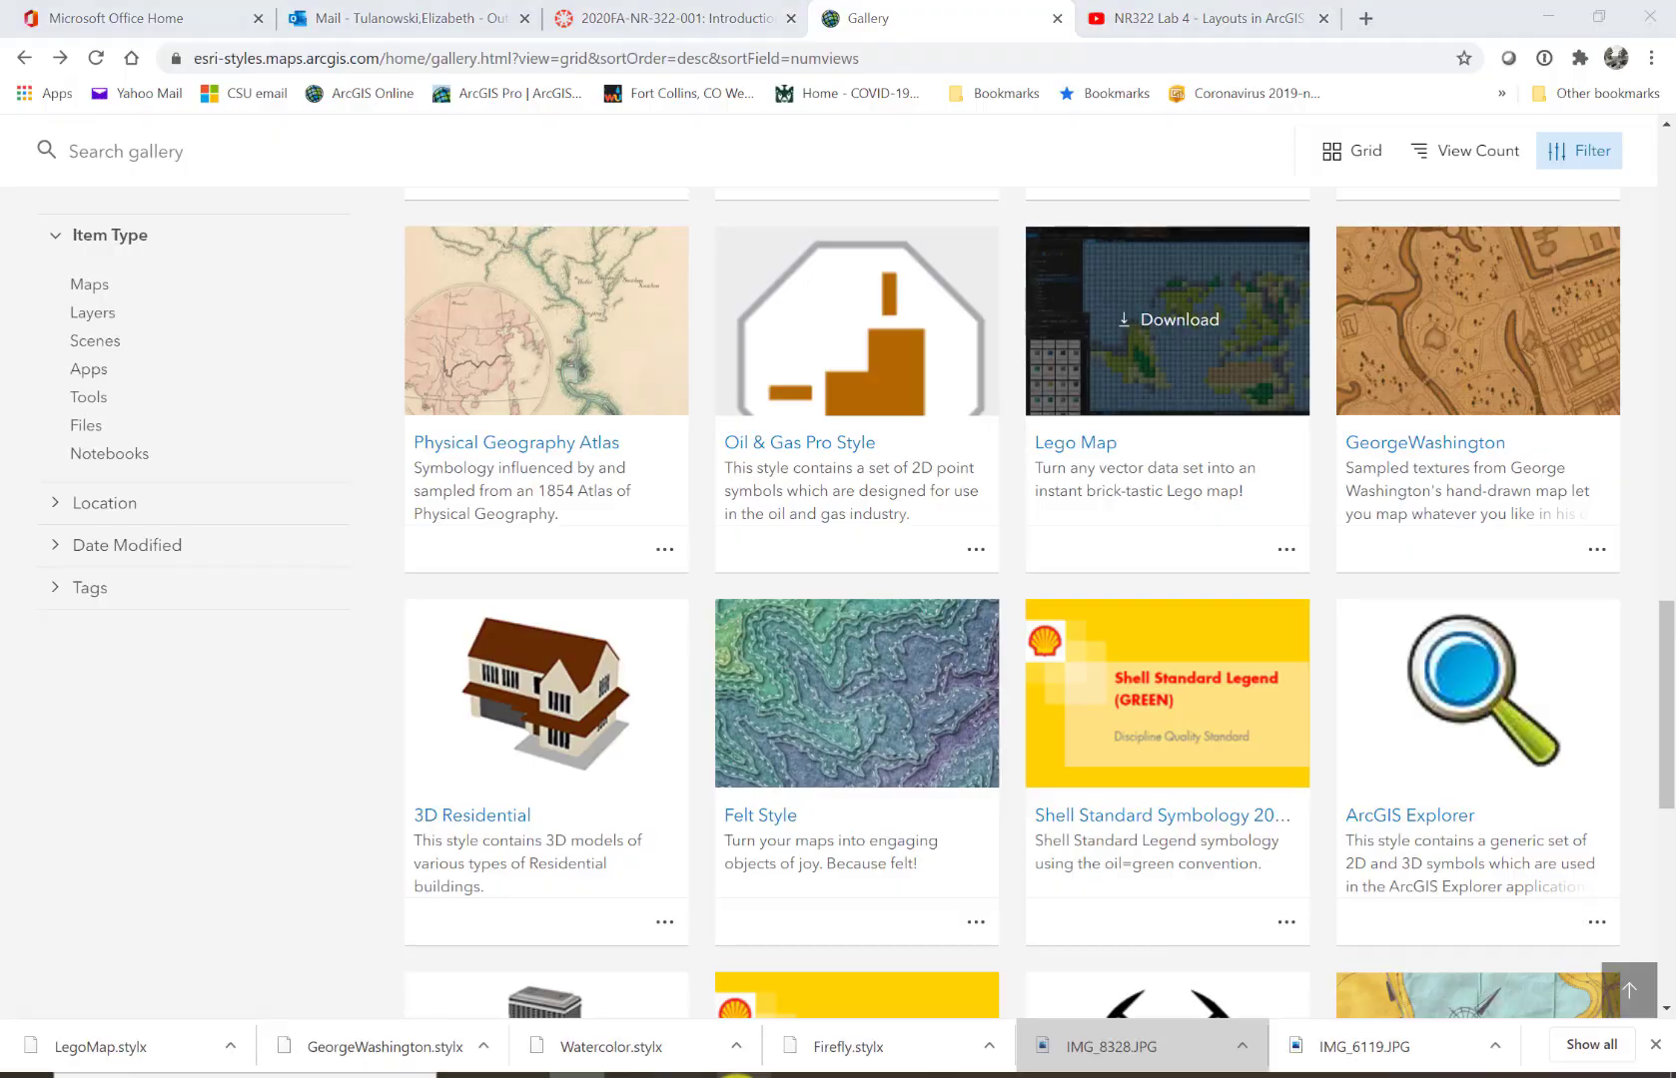
Switch back to ArcGIS Pro and add the Firefly, GeorgeWashington, MyPrecious, Sketch and Watercolor style files from C:\ to the project
click(736, 1075)
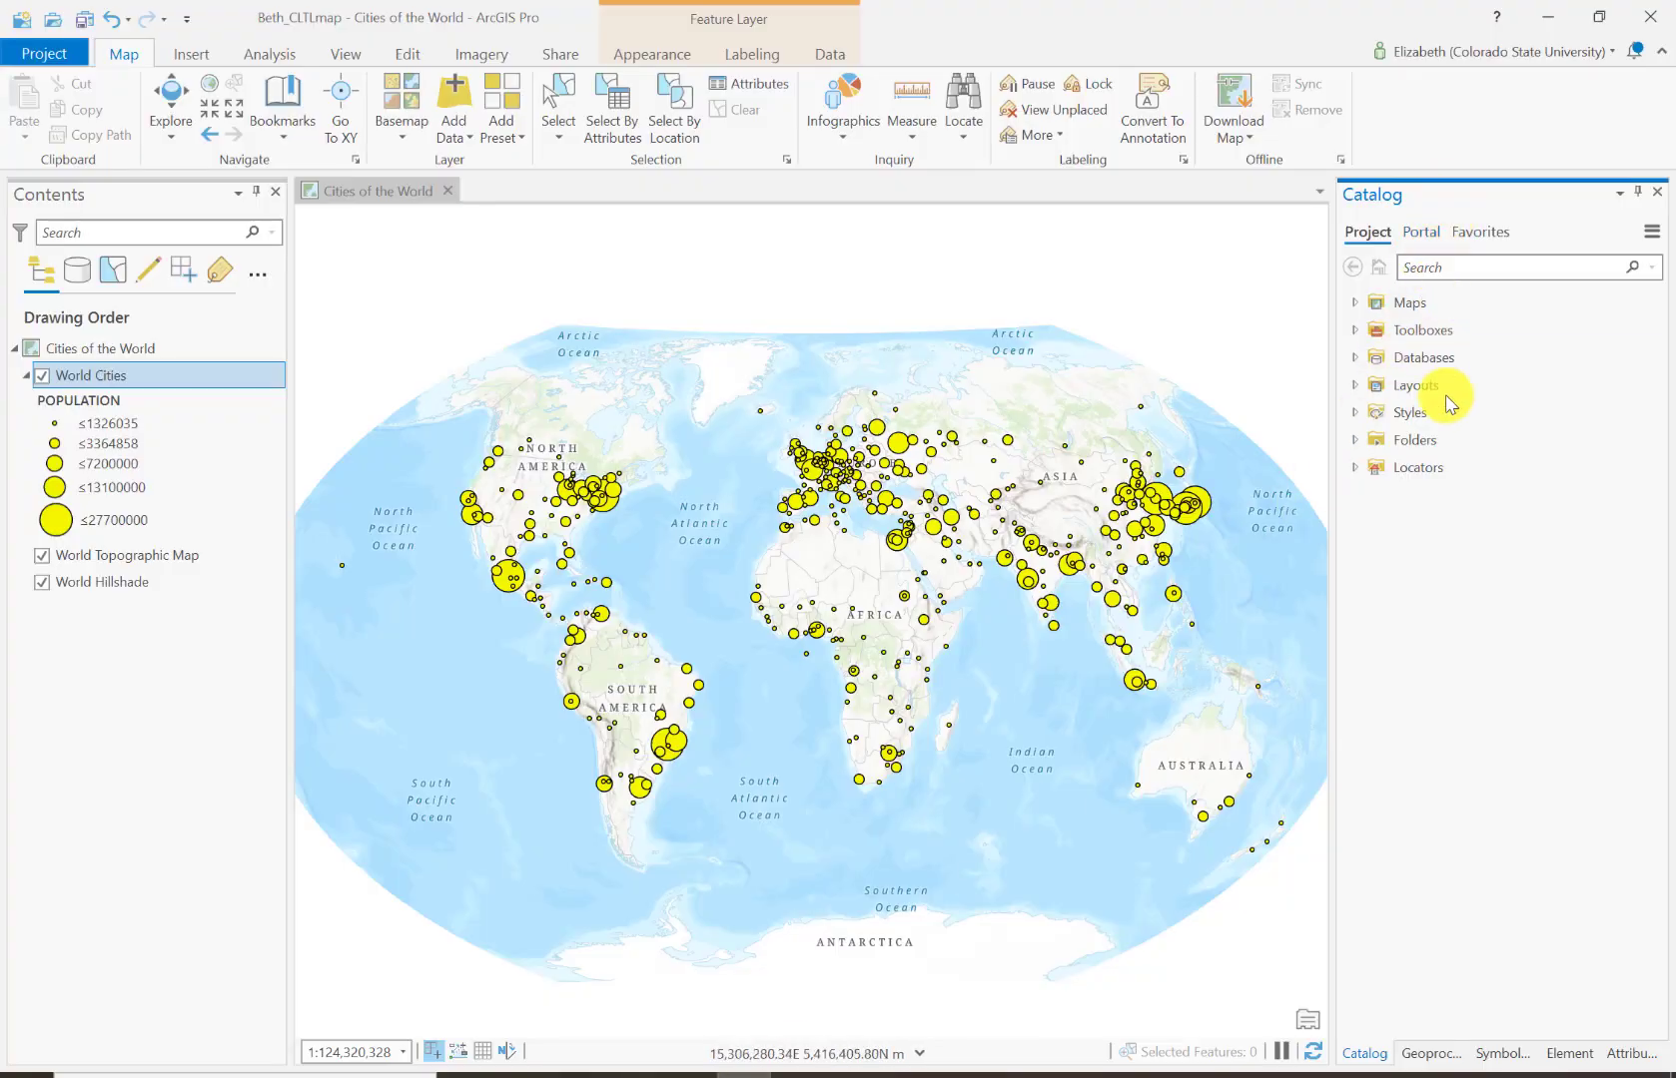
click(1352, 414)
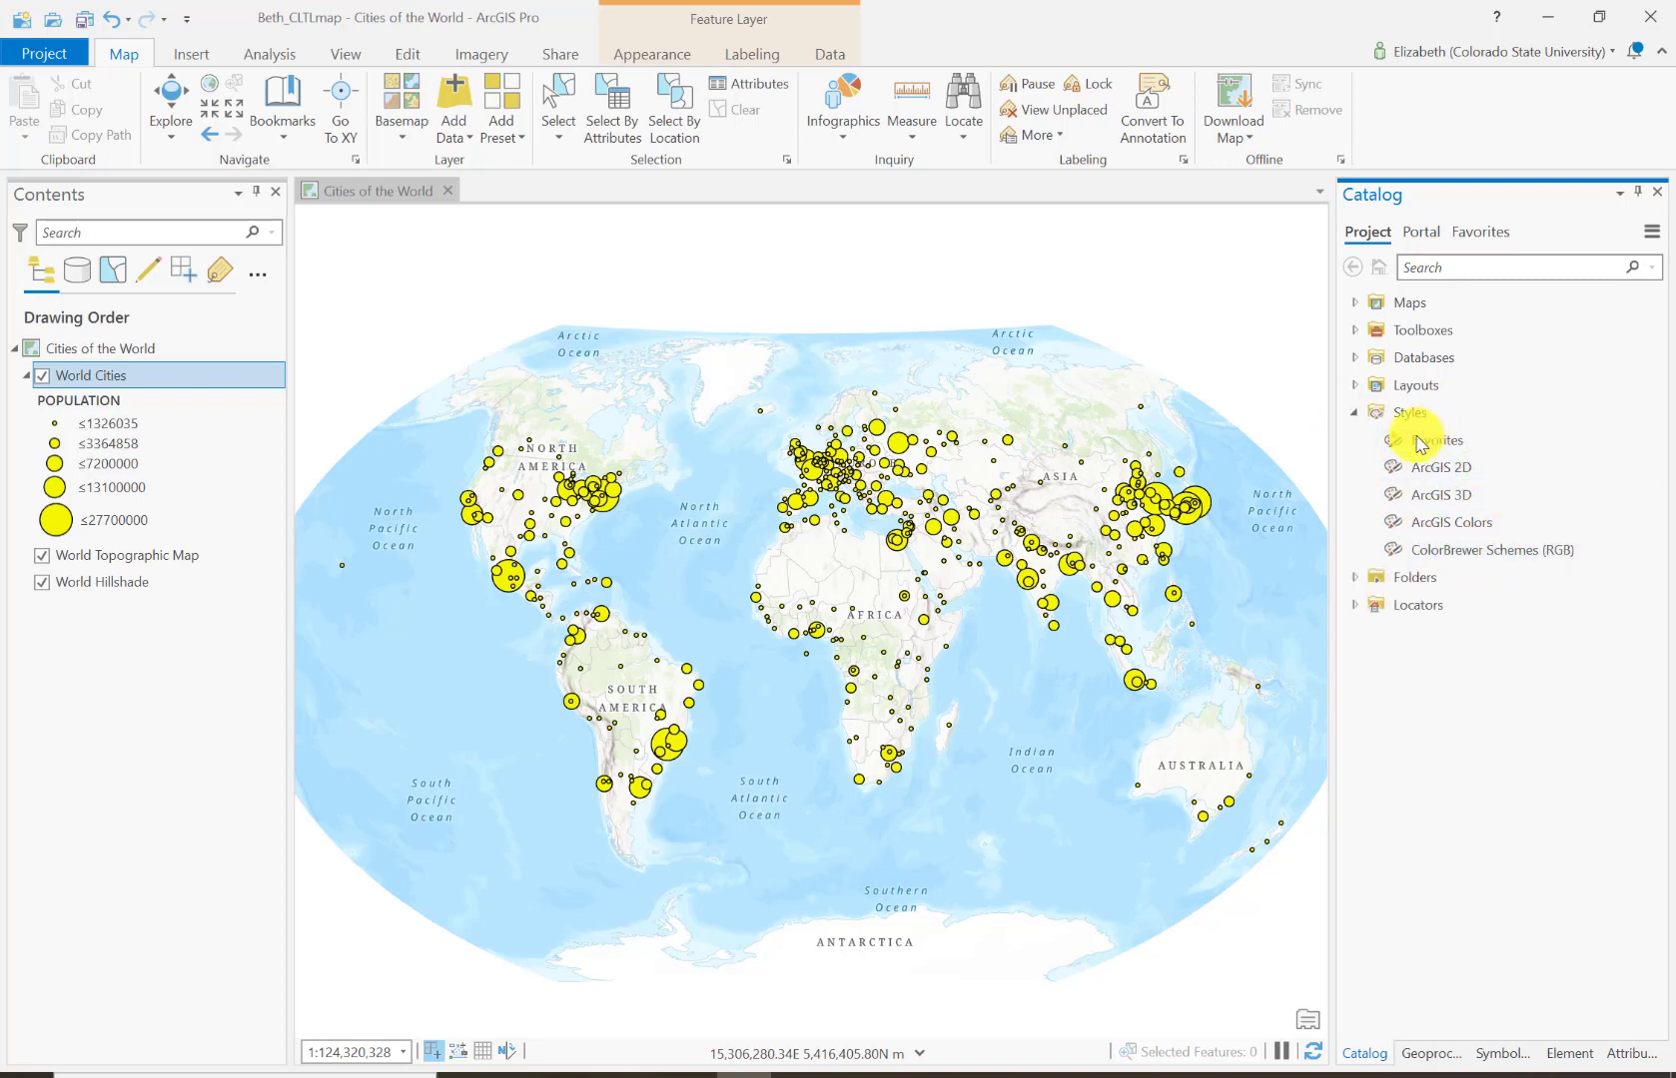
click(1392, 507)
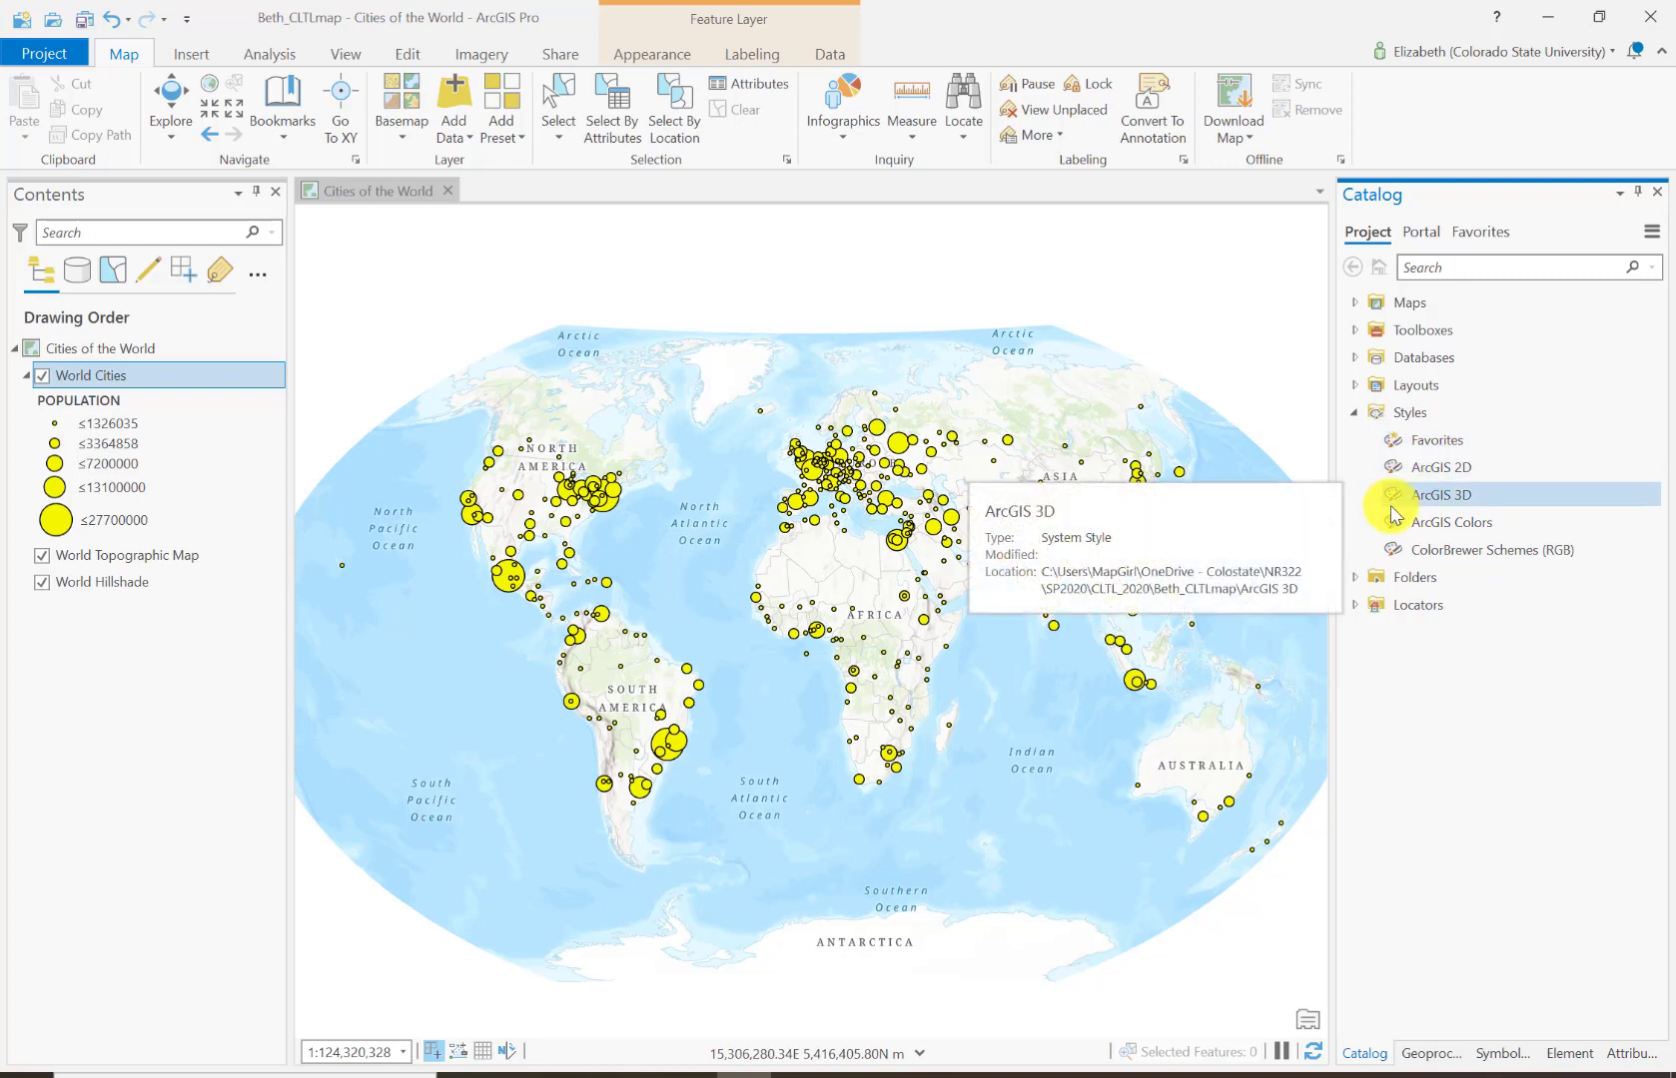
click(1390, 412)
right_click(1411, 414)
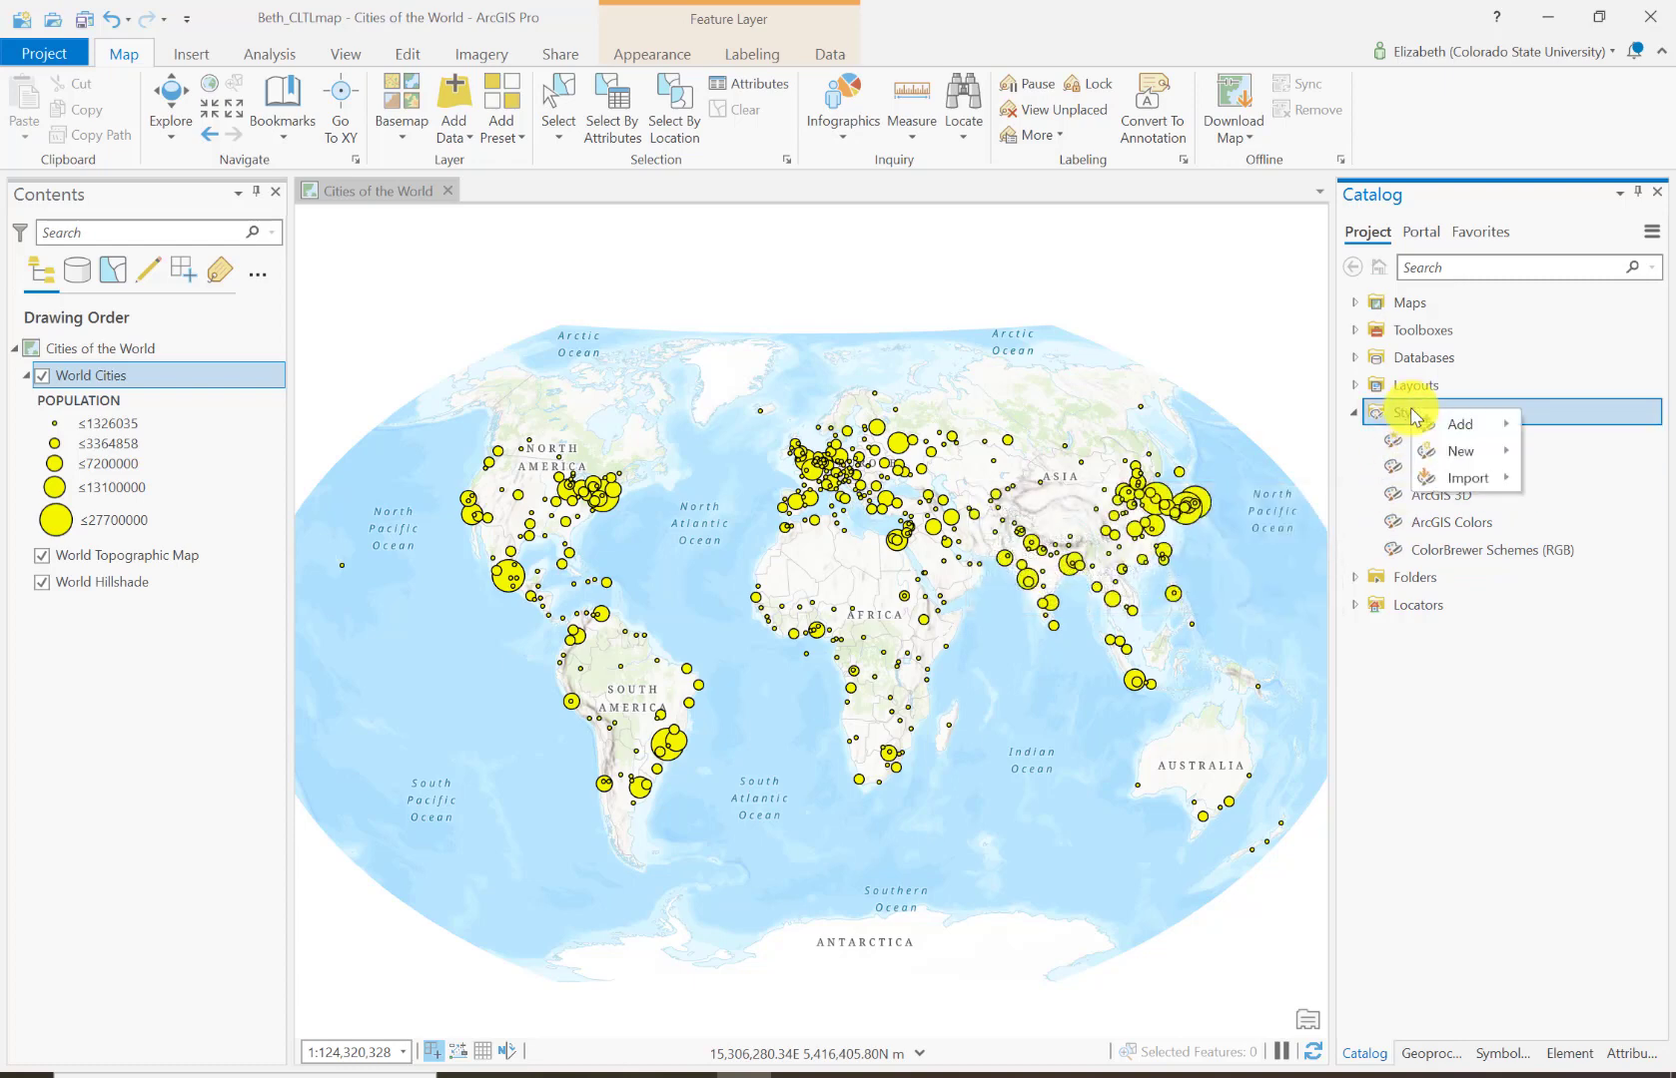
mouse_move(1428, 424)
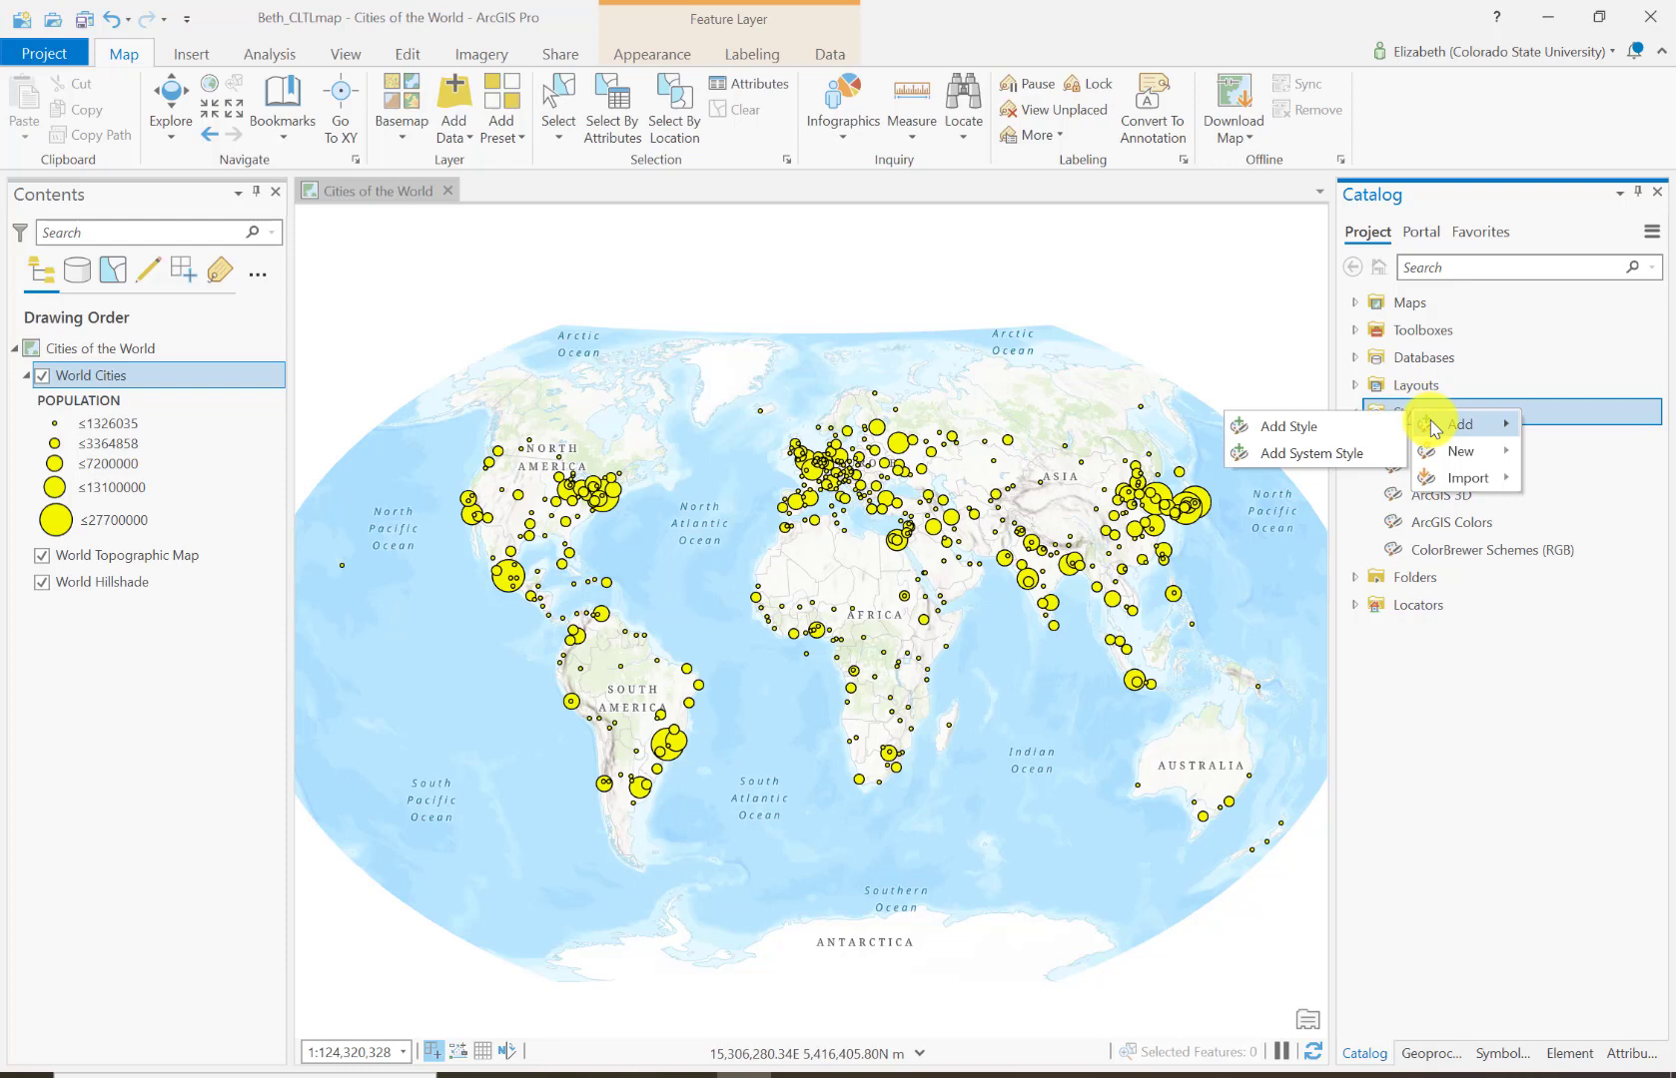
click(1358, 428)
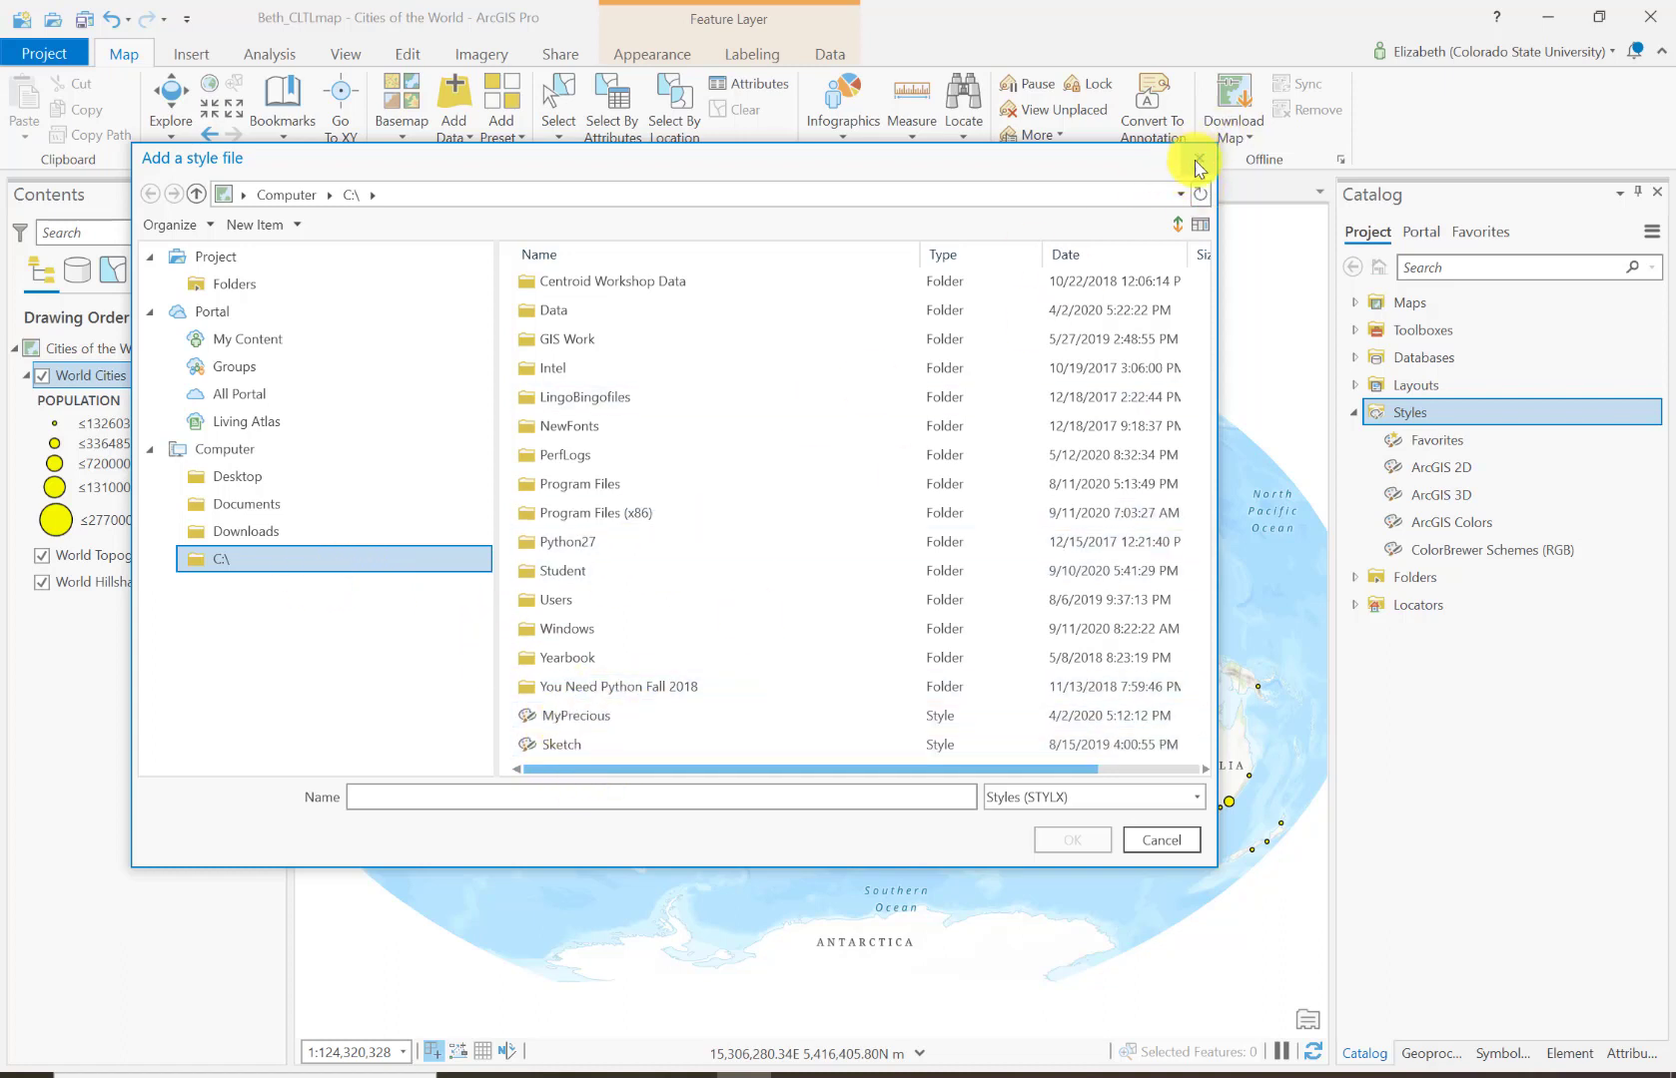
click(1199, 198)
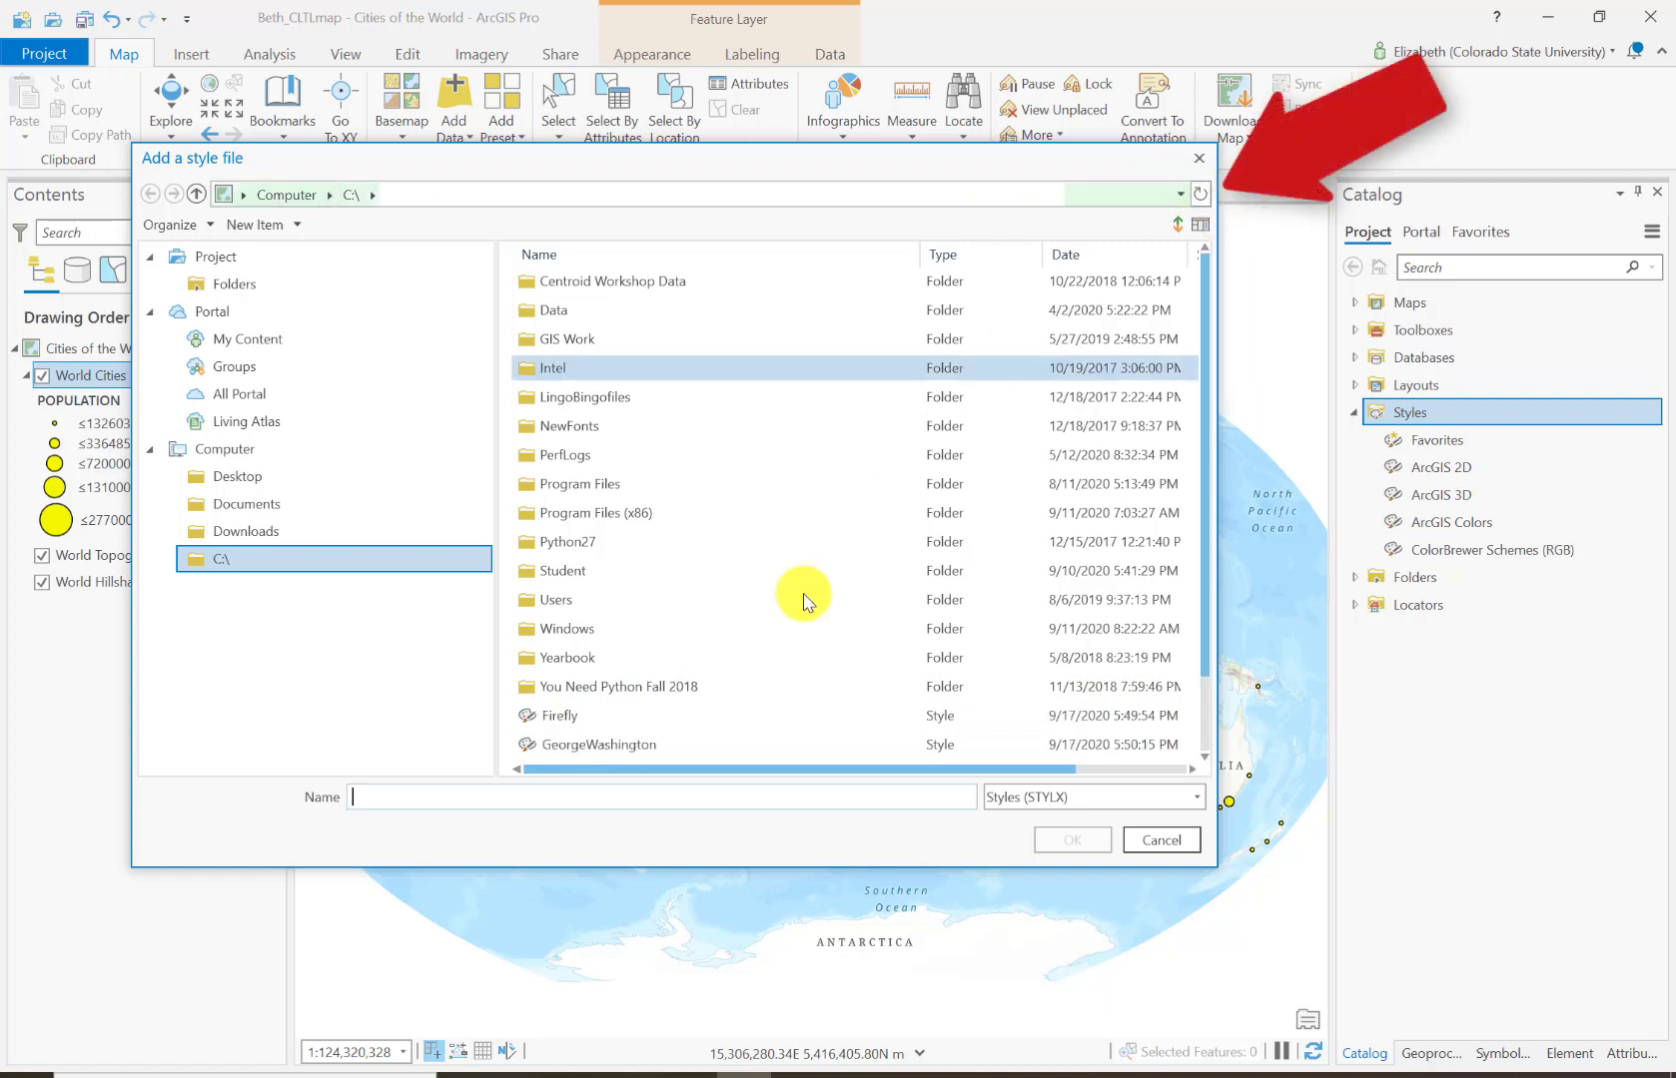
scroll(739, 699, down, 1)
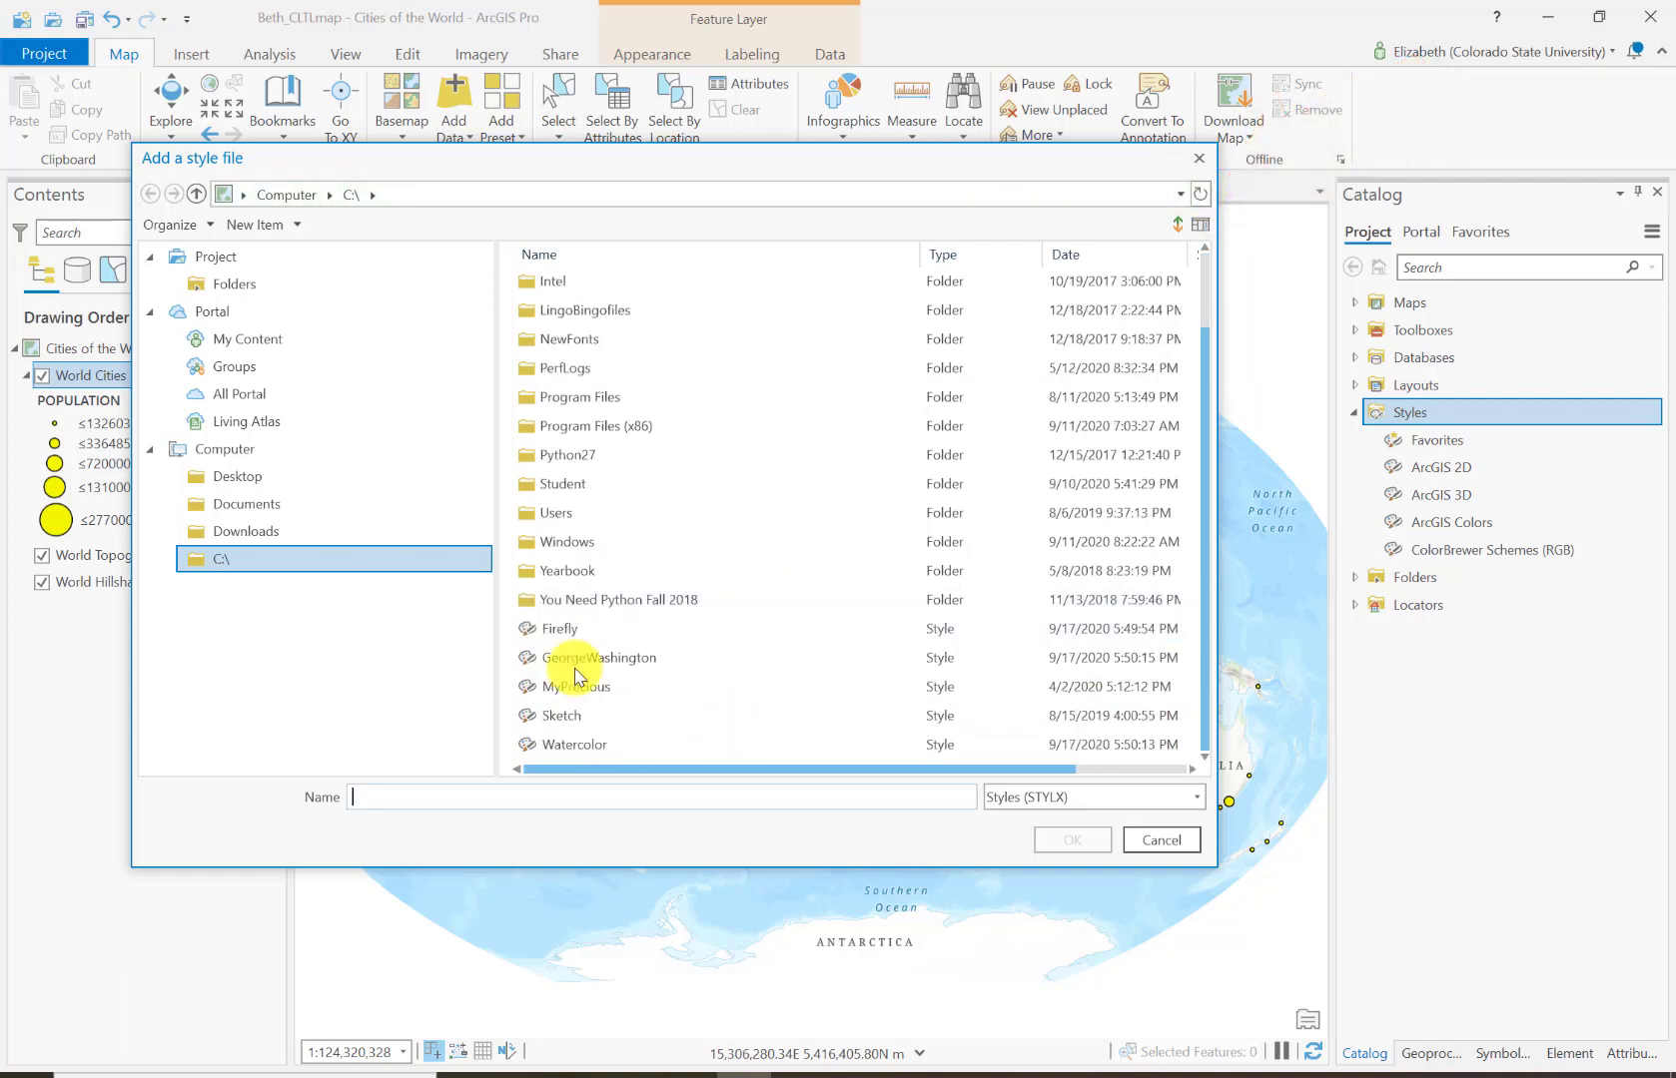
click(535, 631)
drag(538, 635, 567, 744)
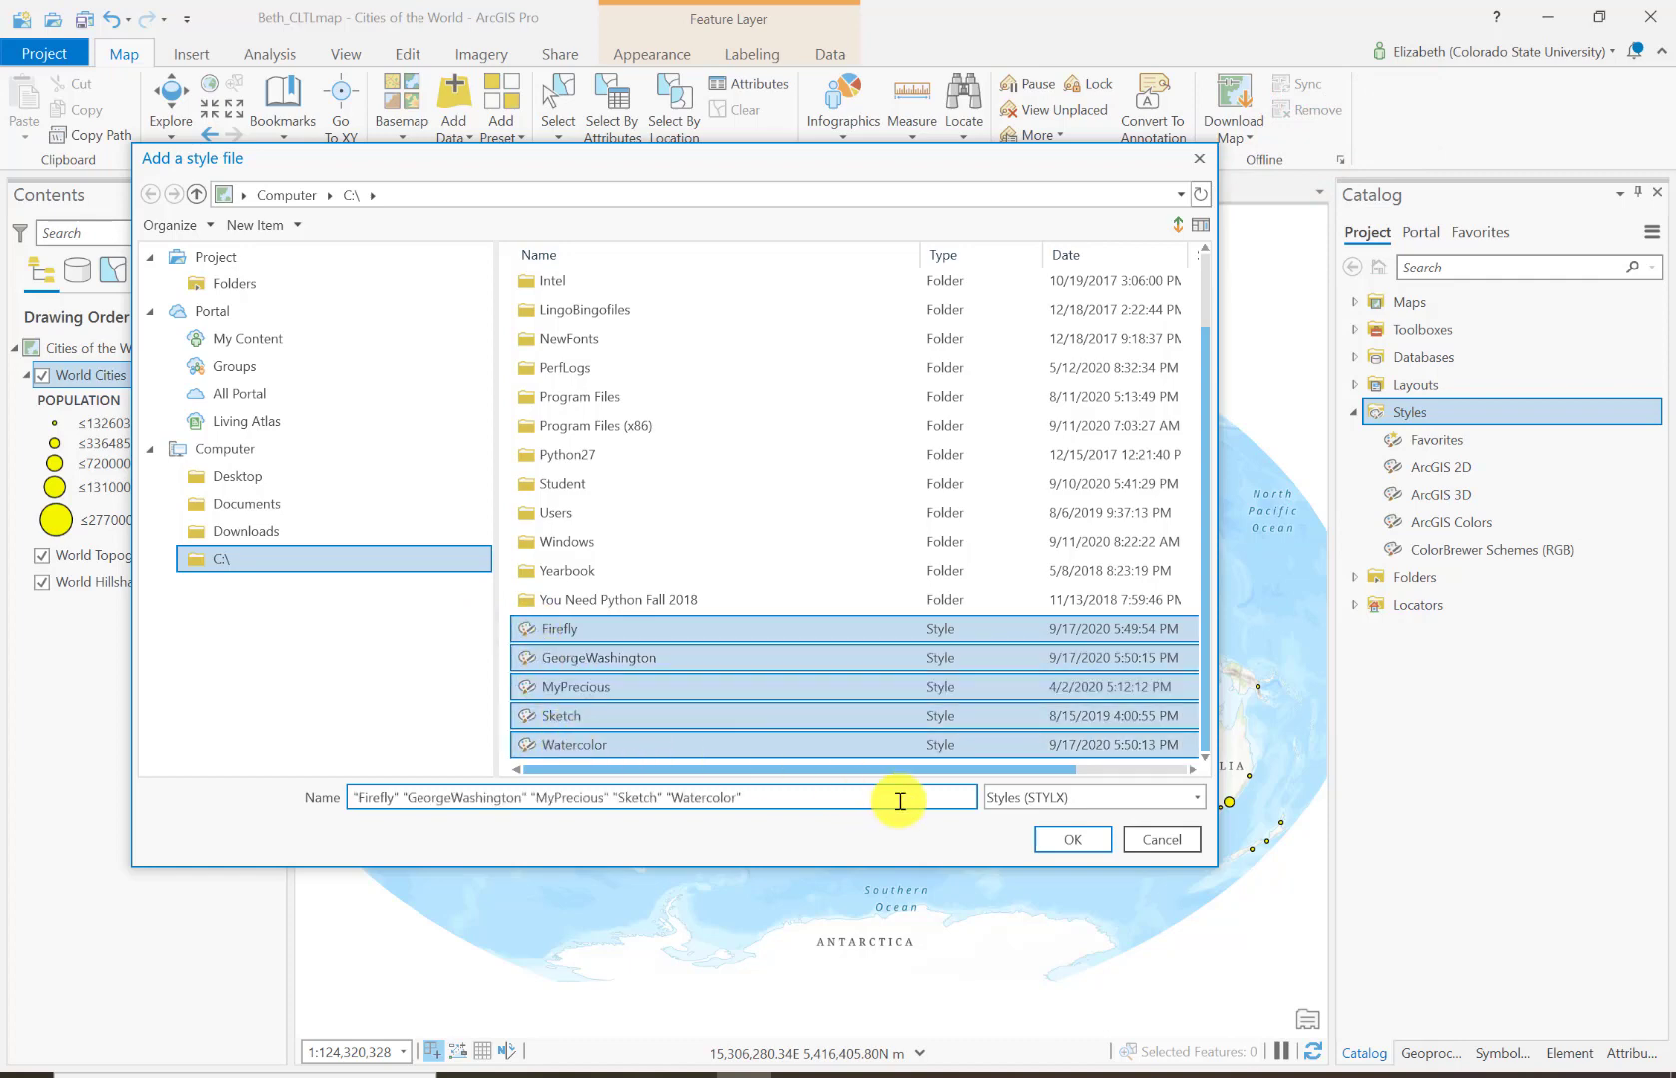
click(1056, 844)
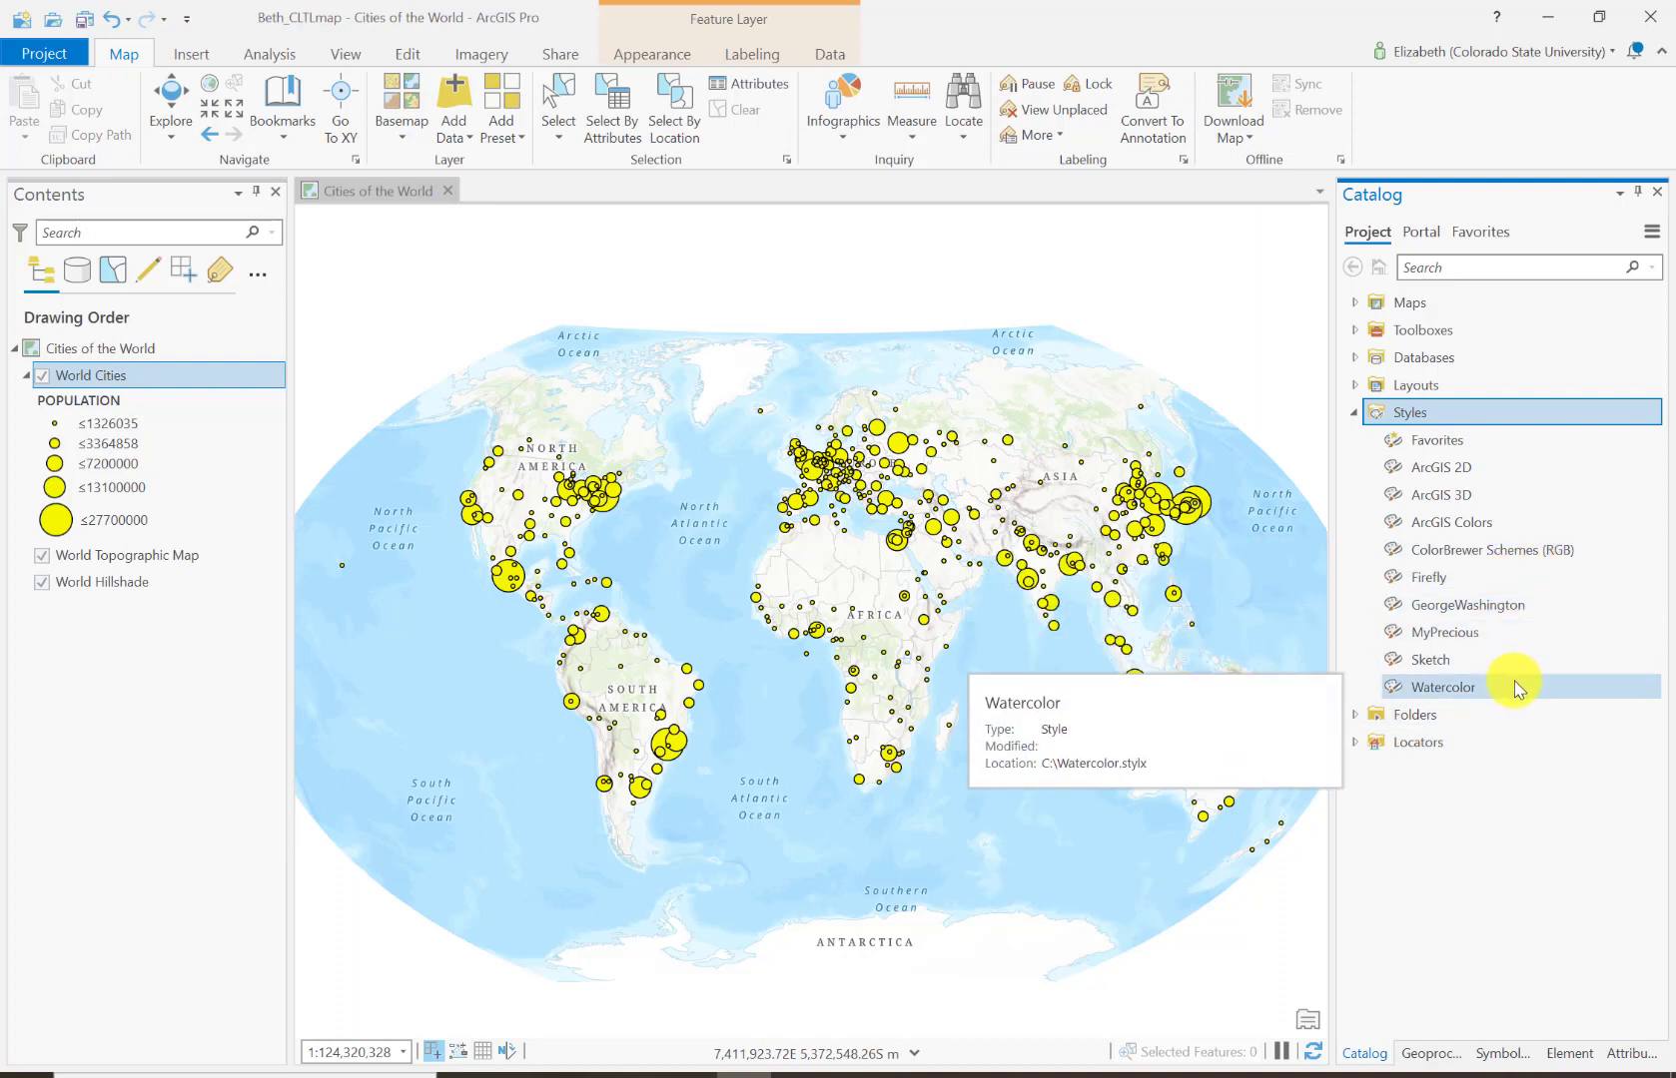
Open the World Cities layer's Graduated Symbols symbology and show the symbol gallery for its template
click(185, 378)
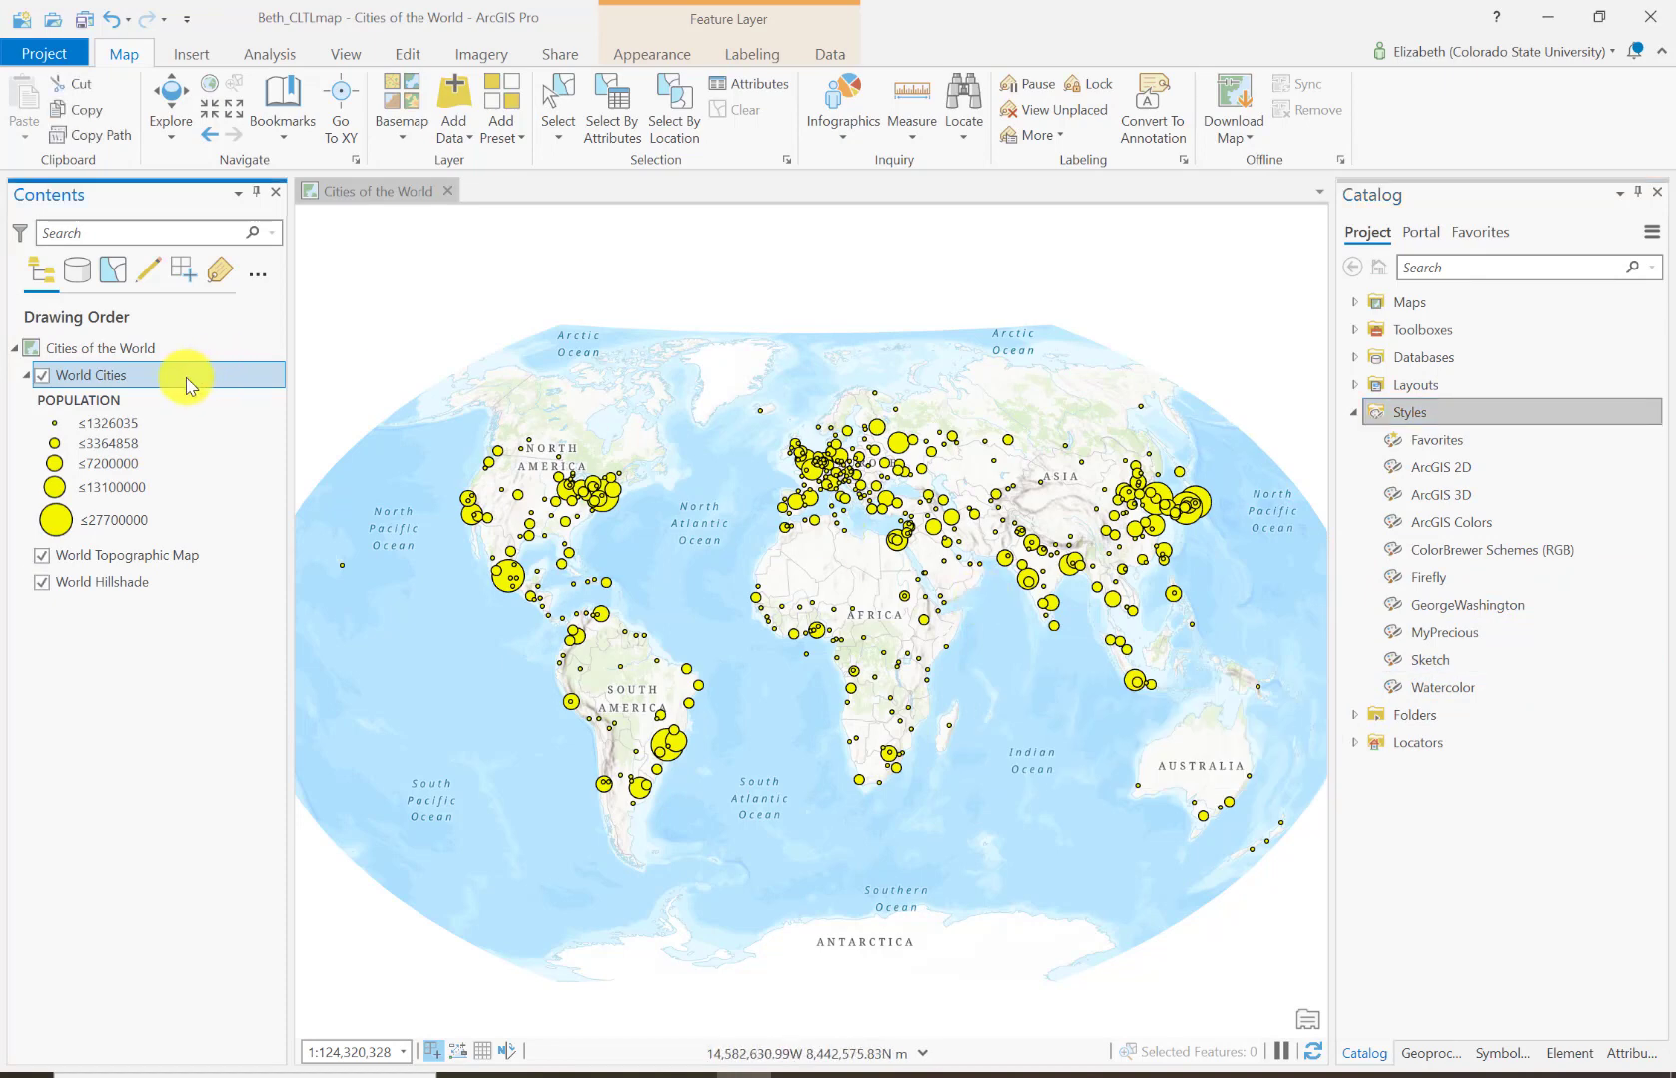
click(640, 58)
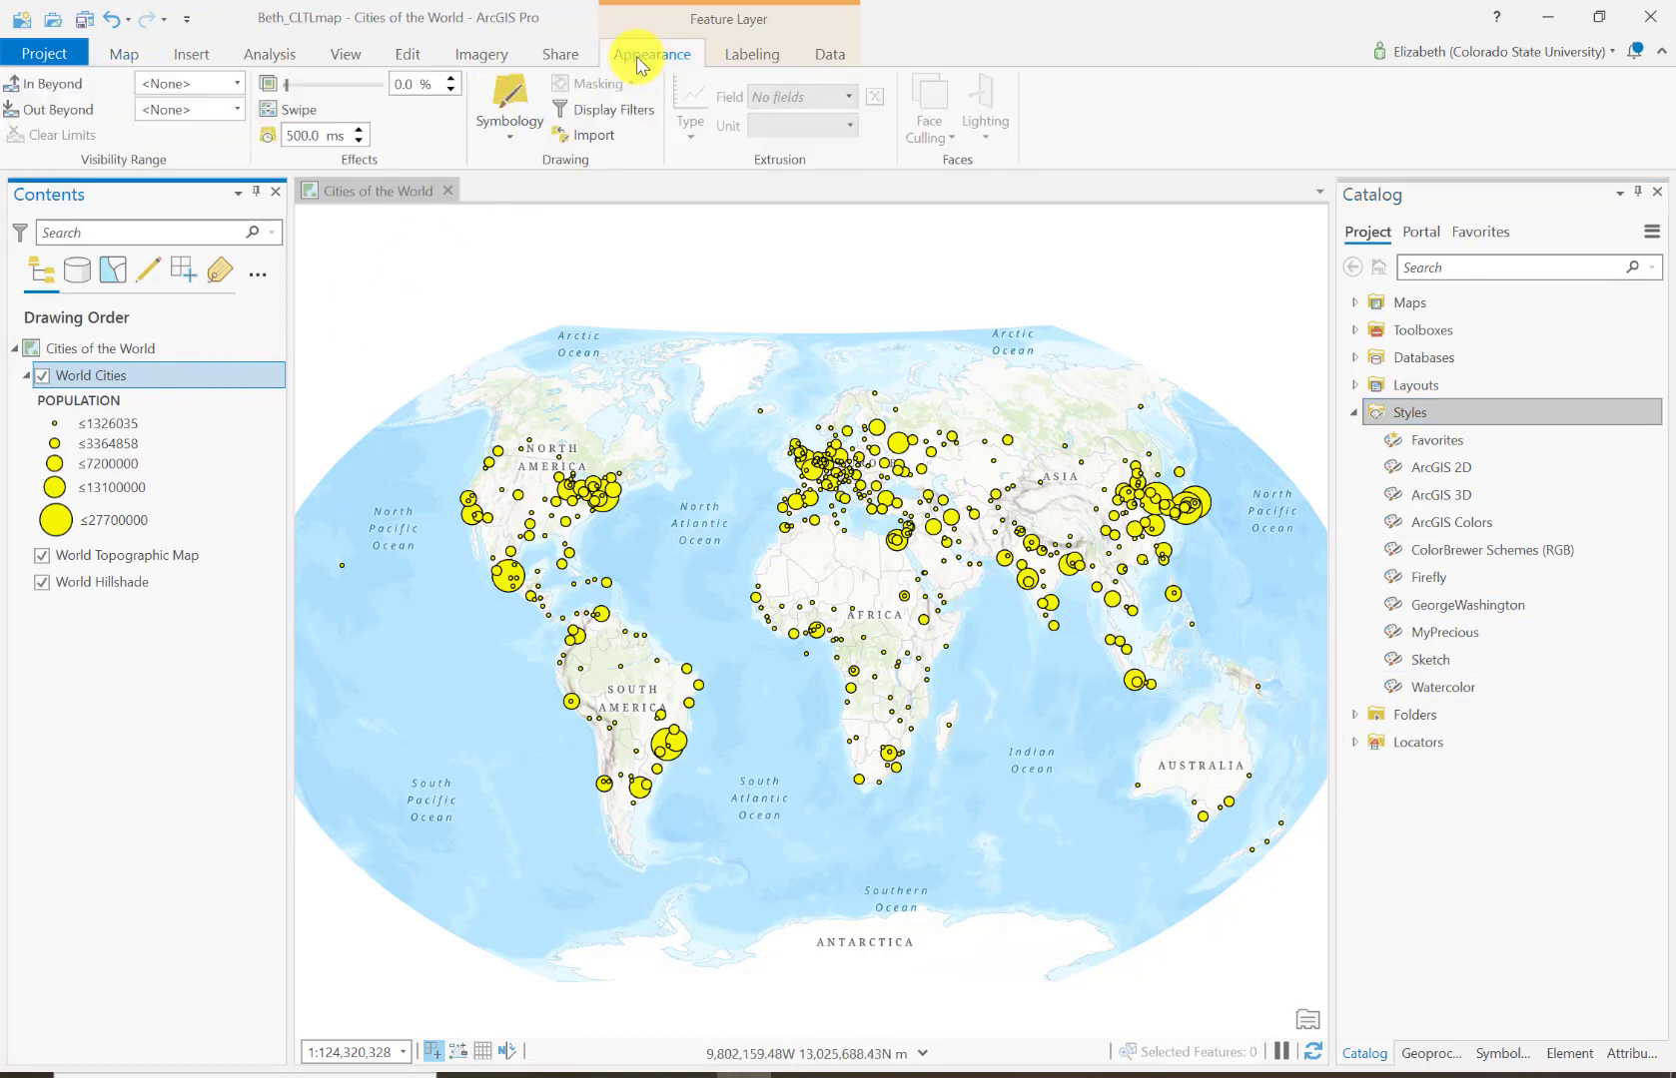
click(502, 147)
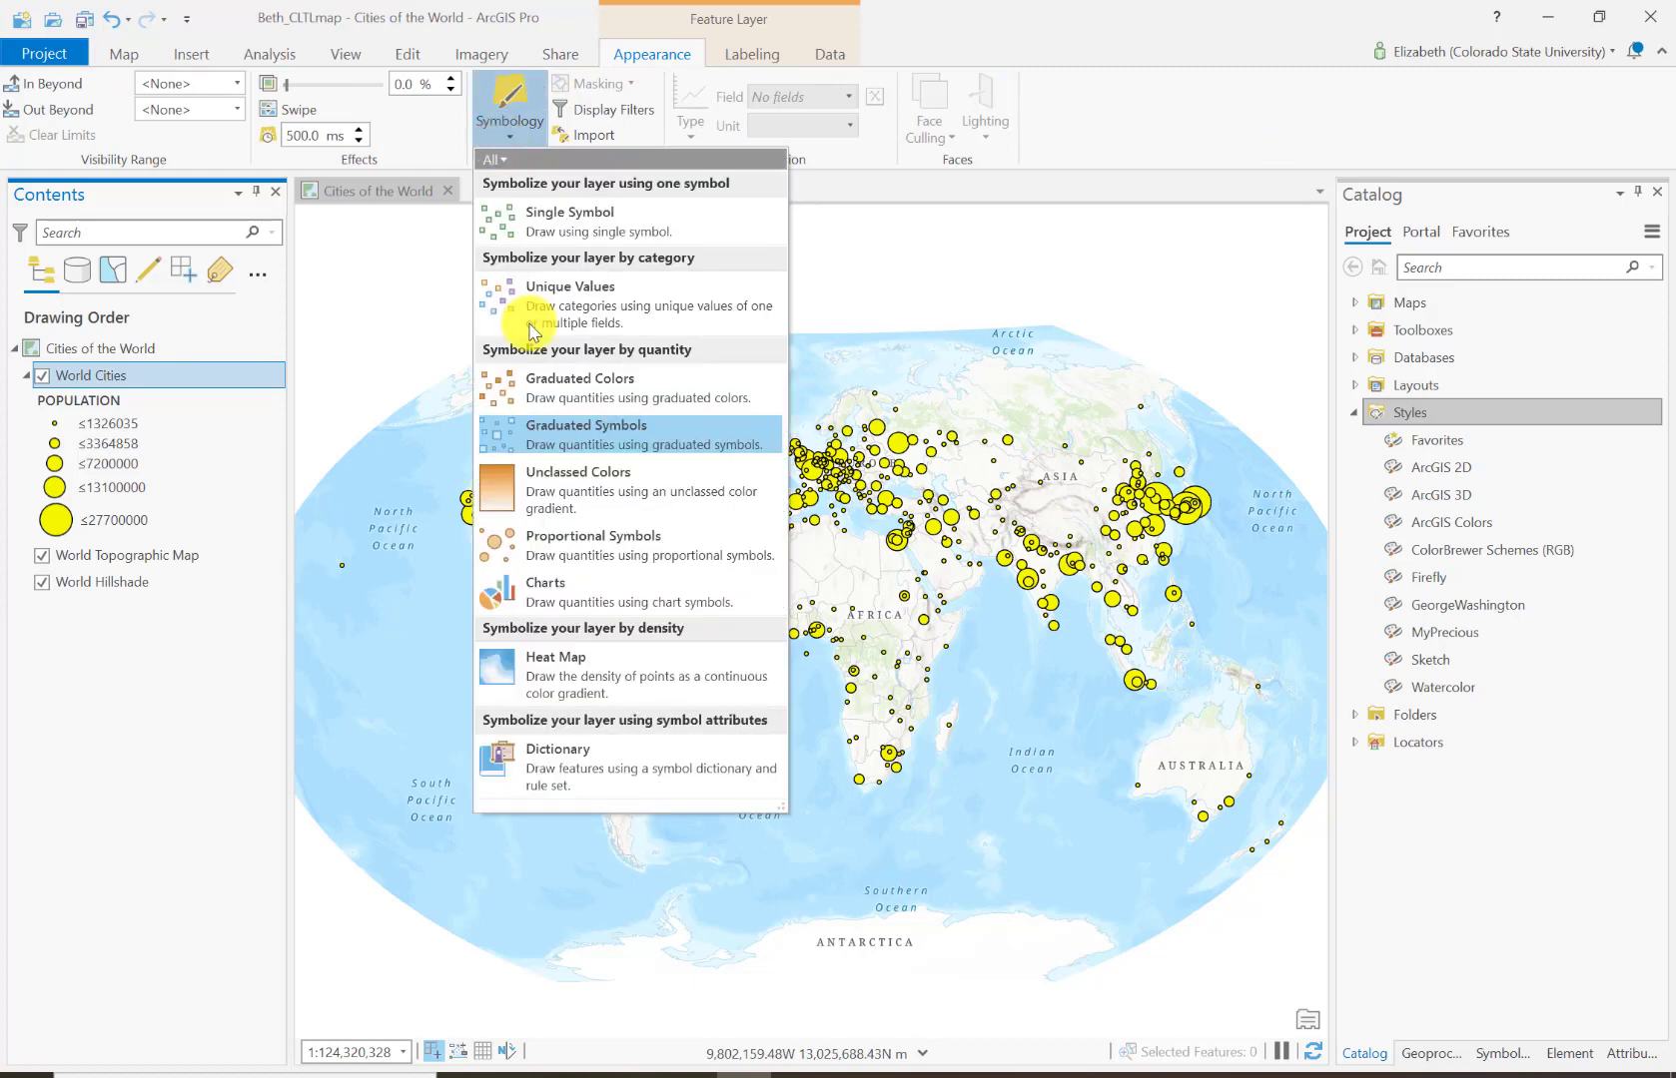
click(549, 431)
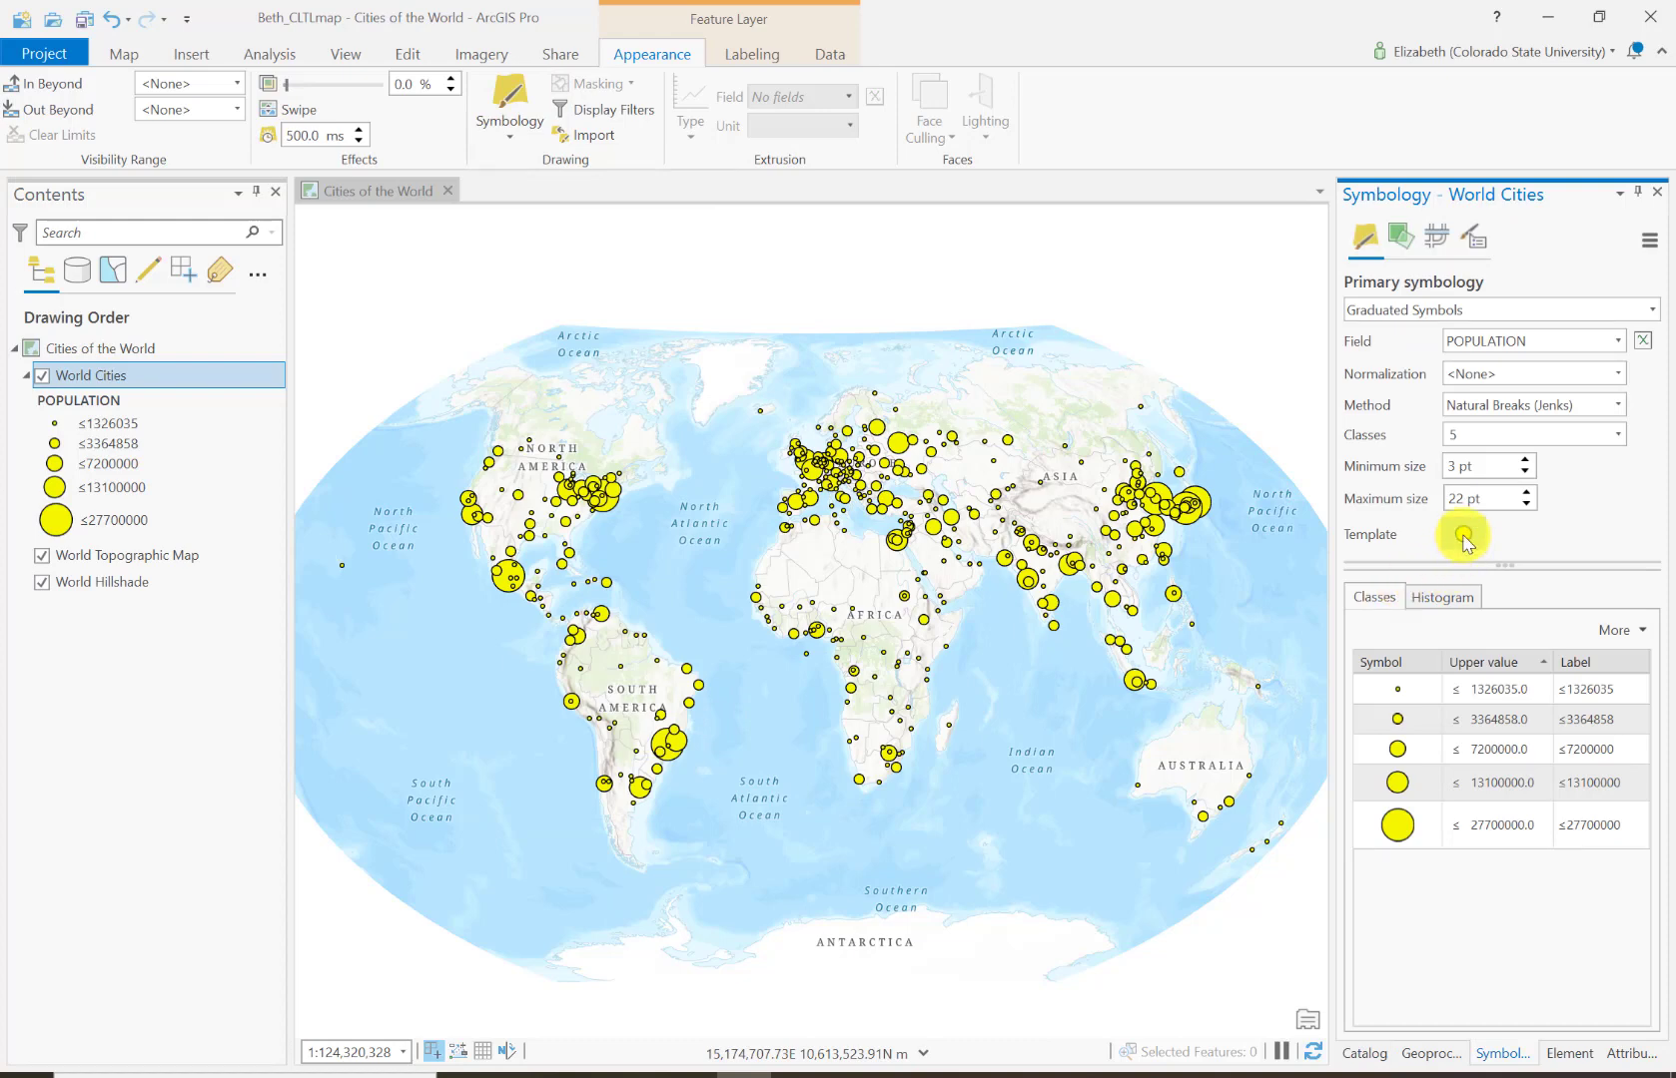
click(1464, 538)
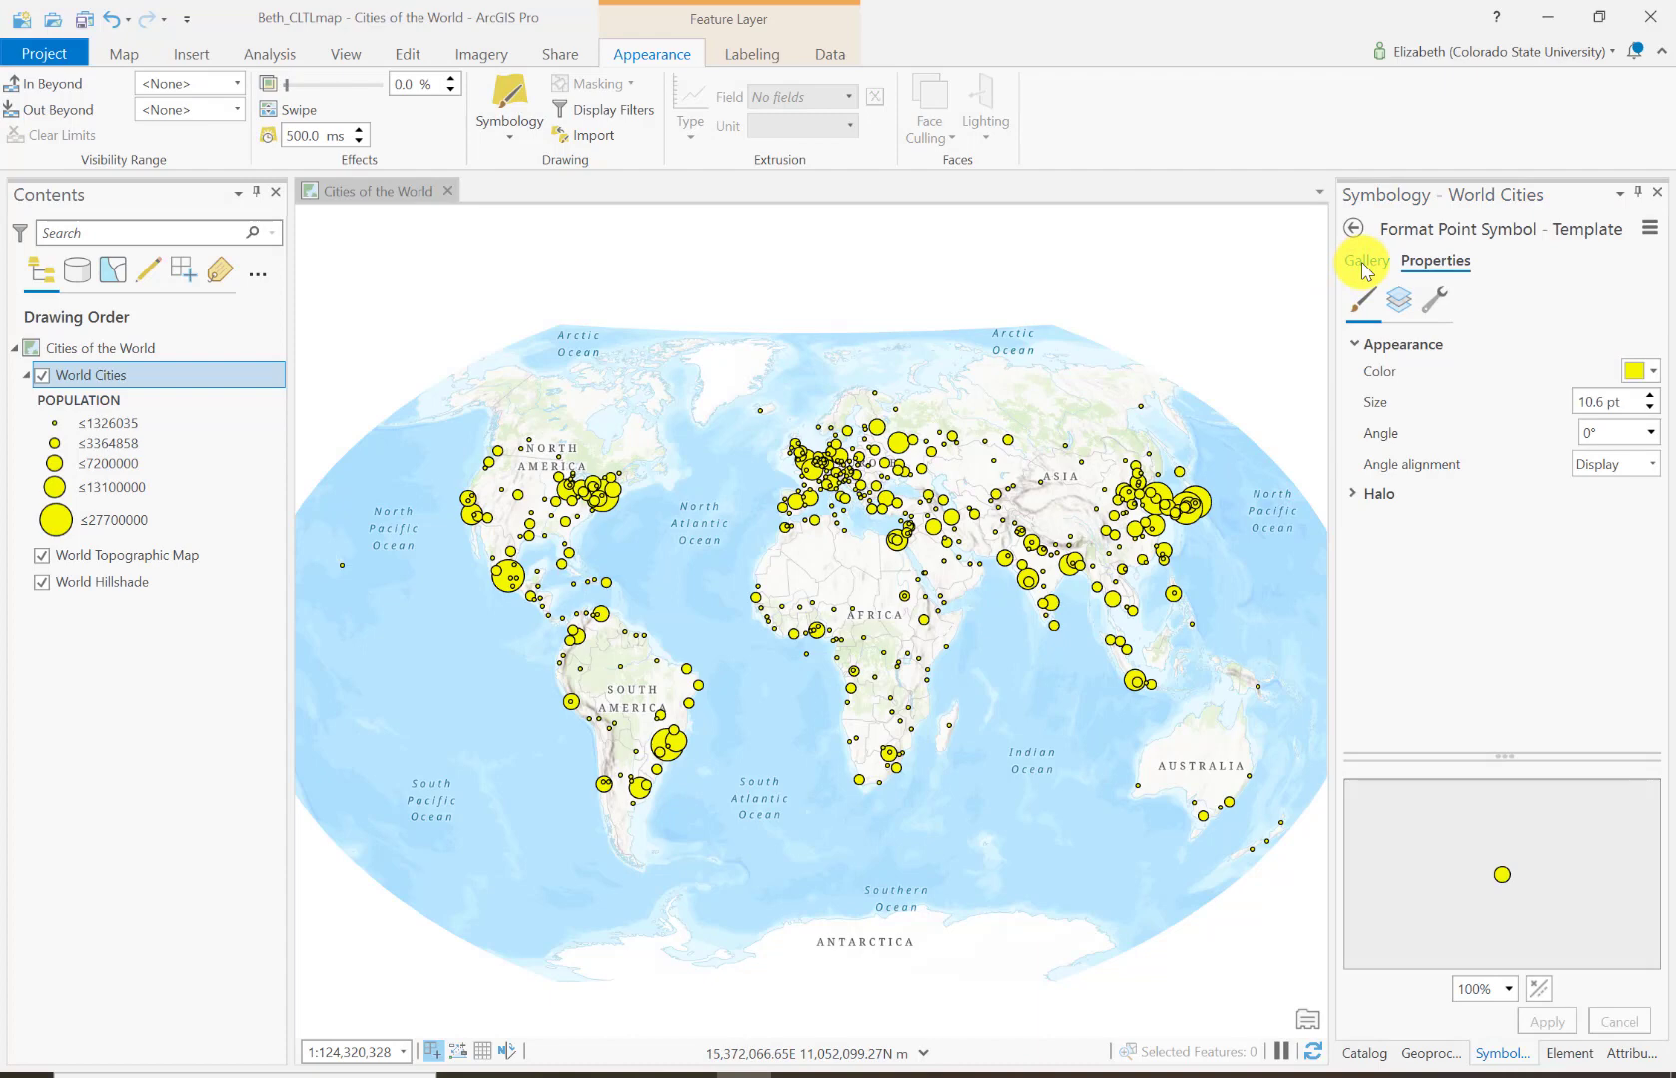
click(1364, 264)
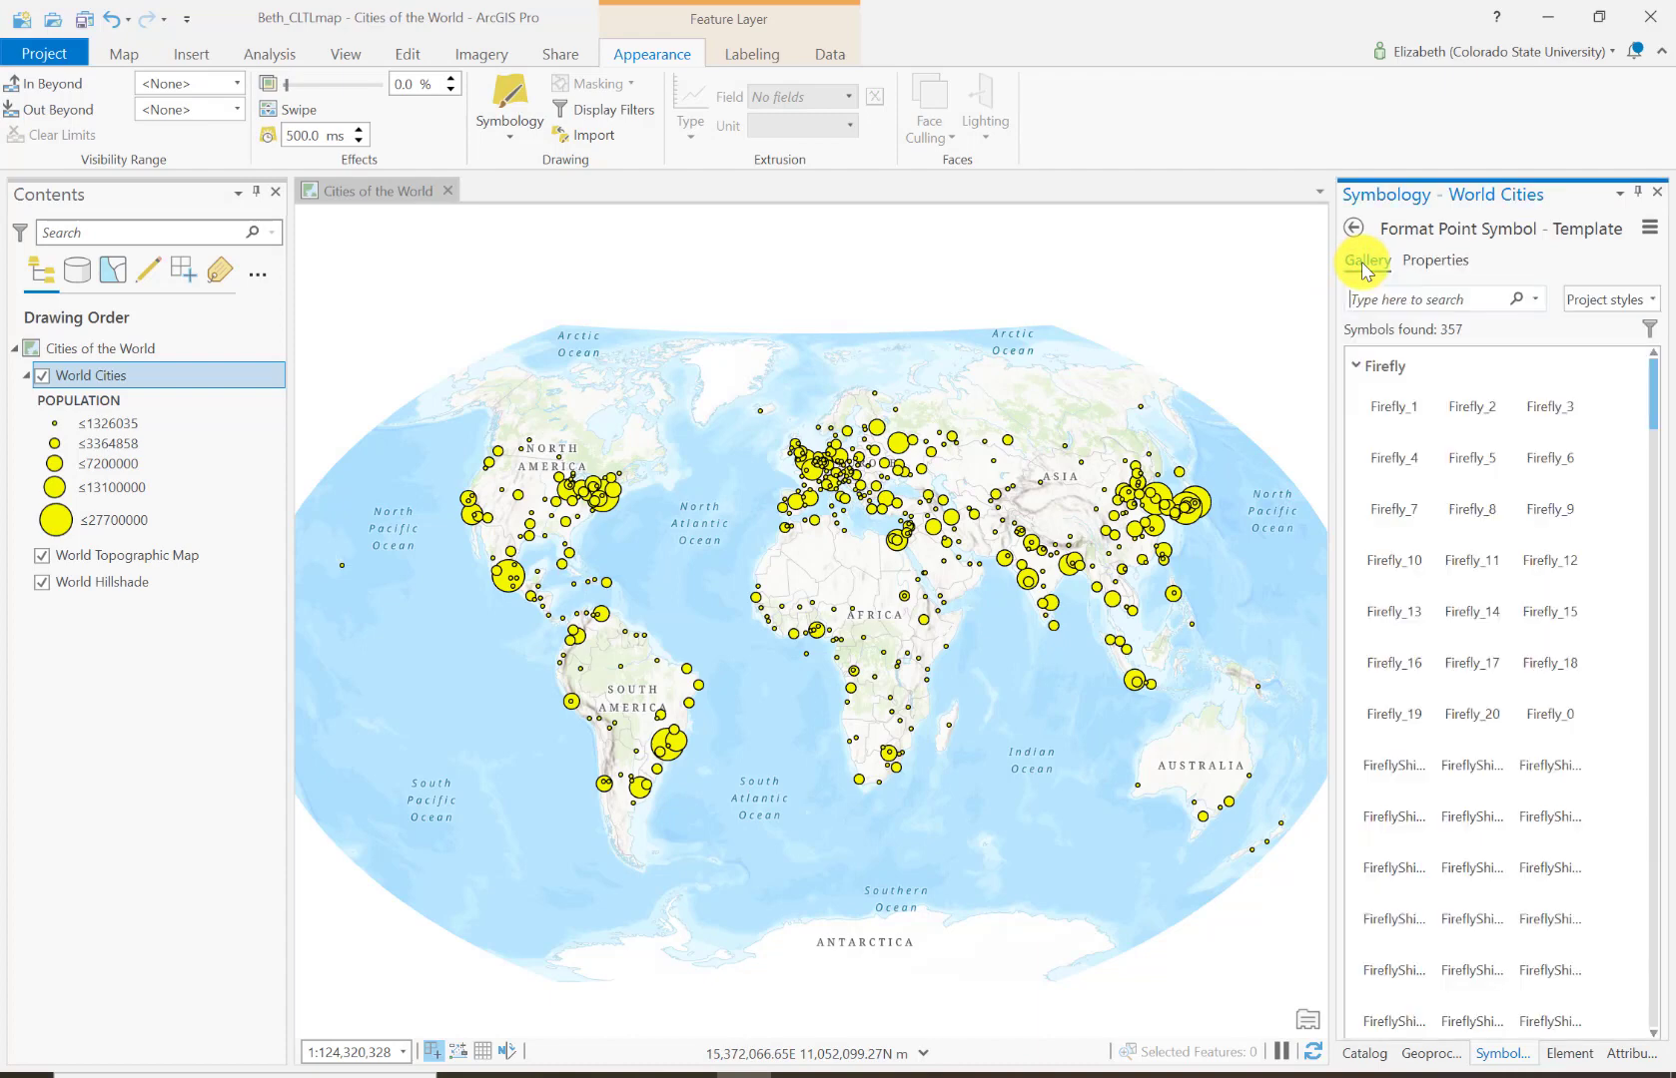
Review the added style groups in the symbol gallery and apply the Firefly_18 symbol to the World Cities template
click(1356, 366)
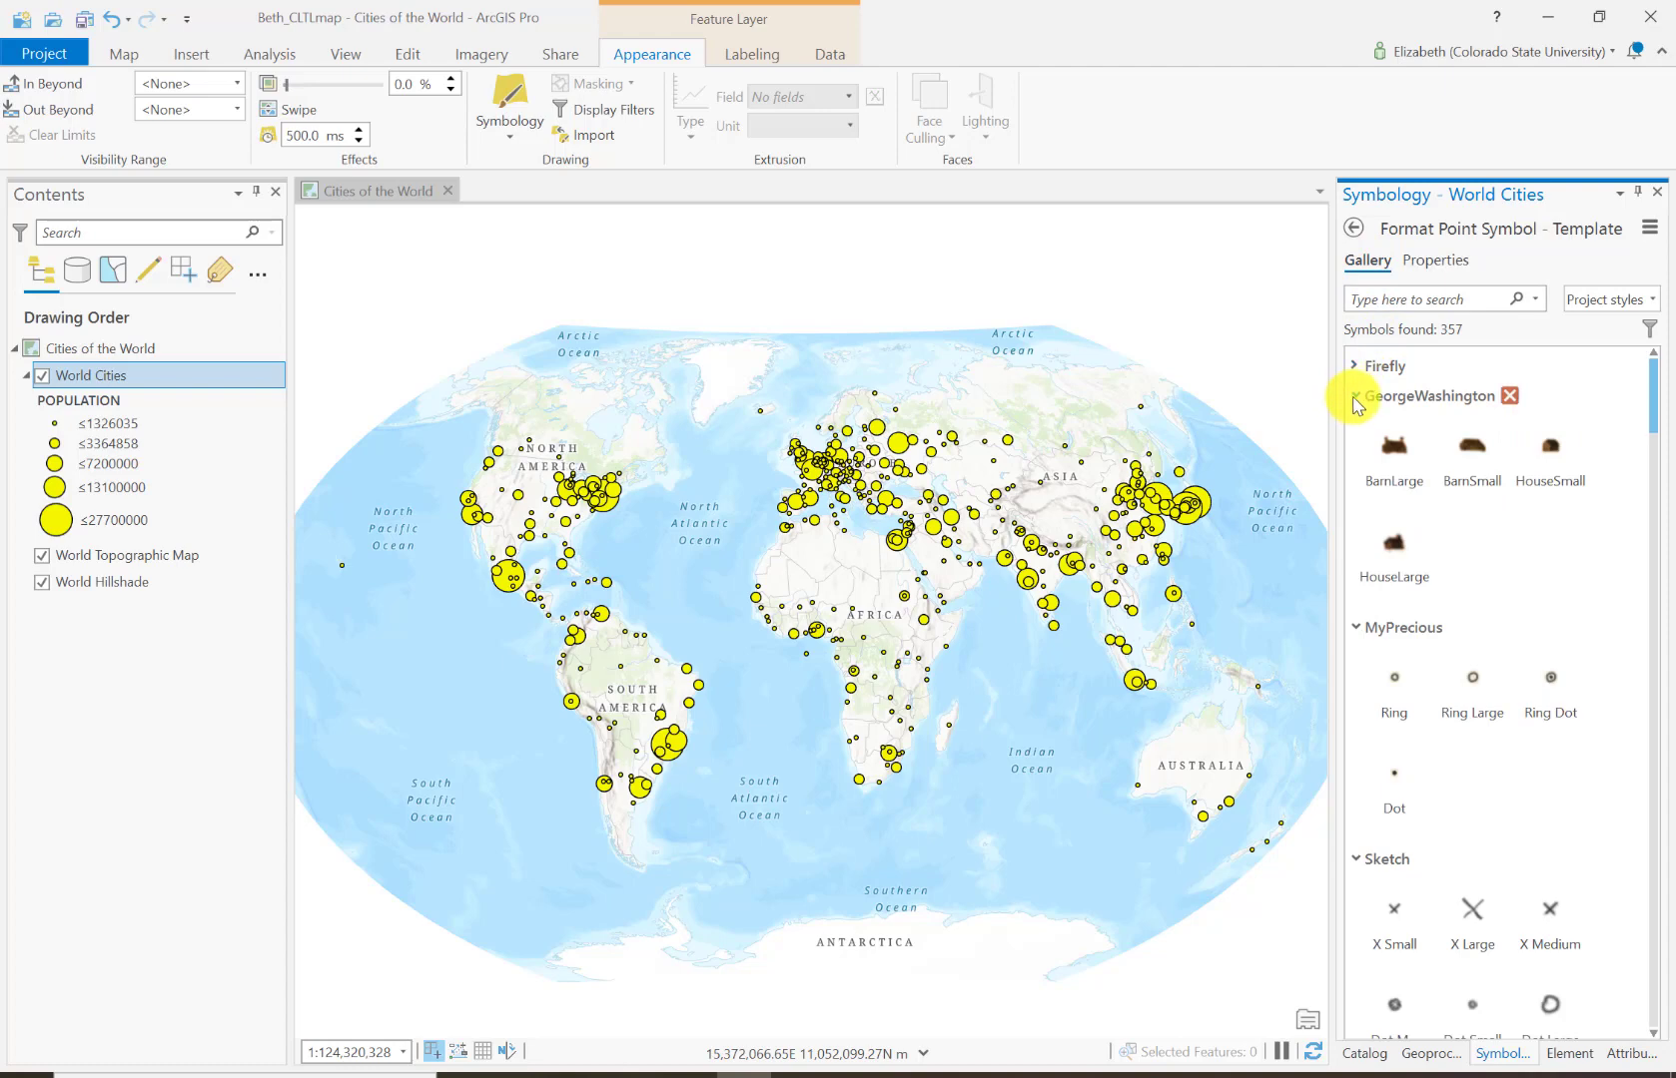
click(1356, 399)
click(1357, 426)
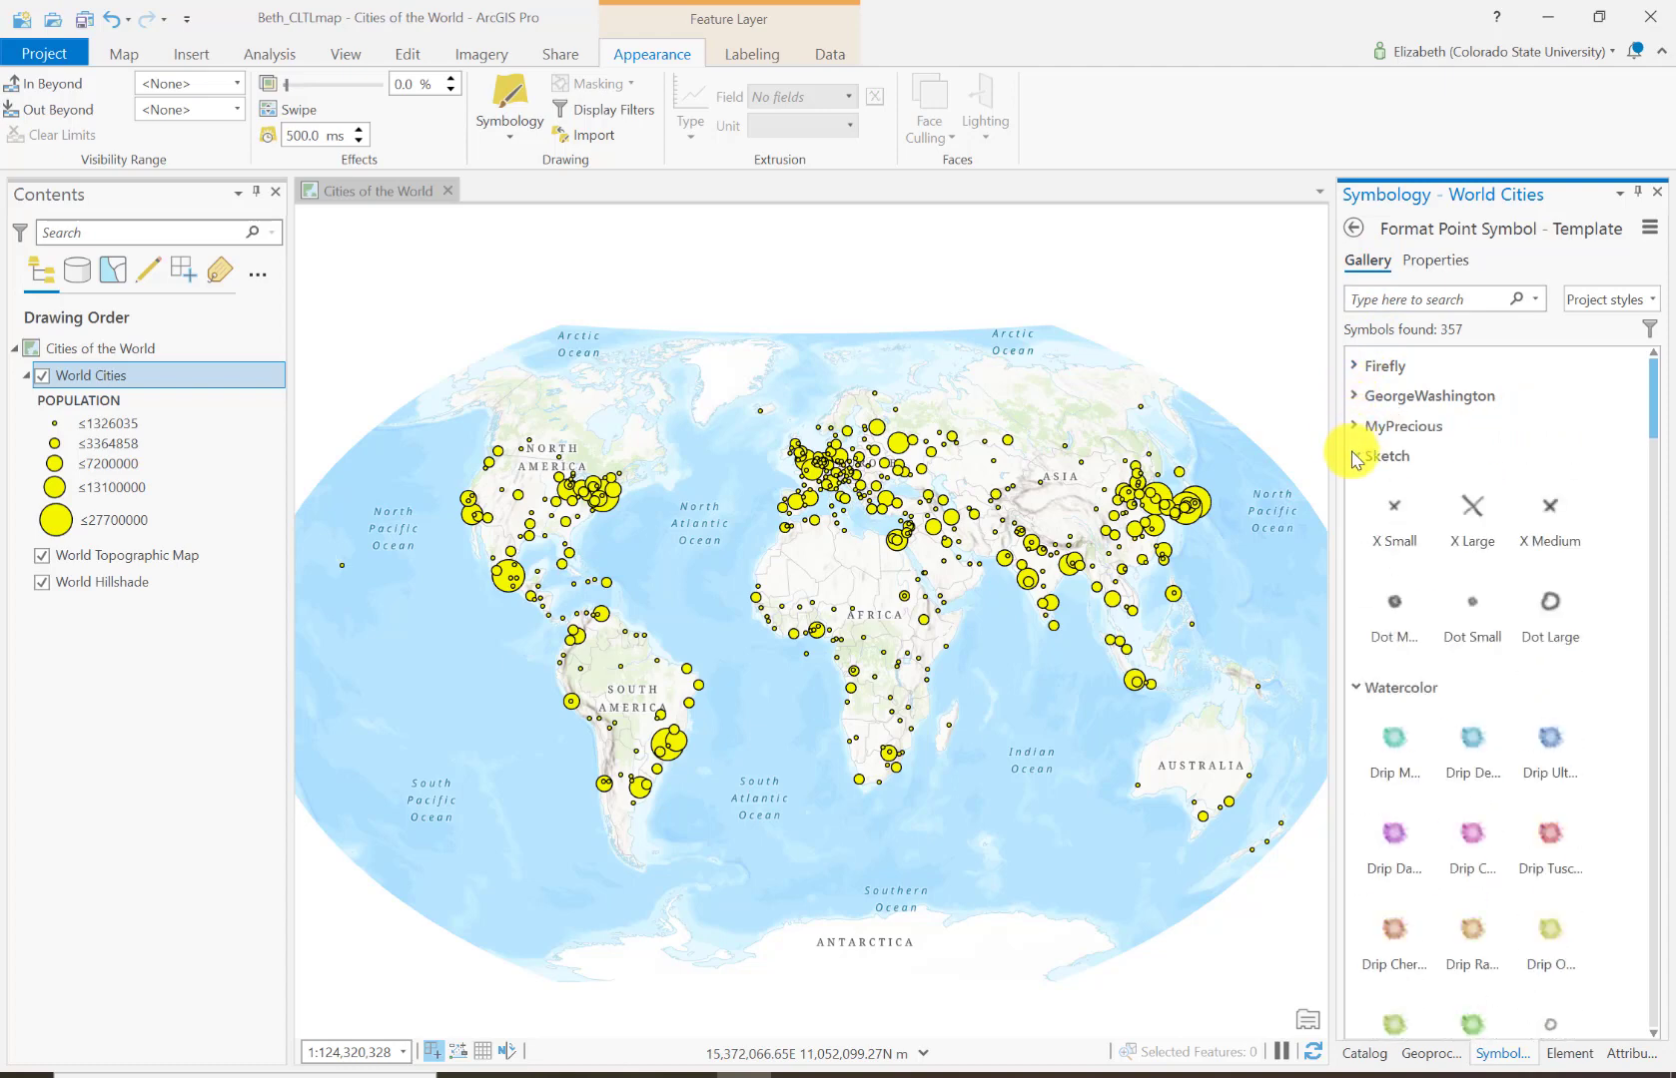
click(1356, 456)
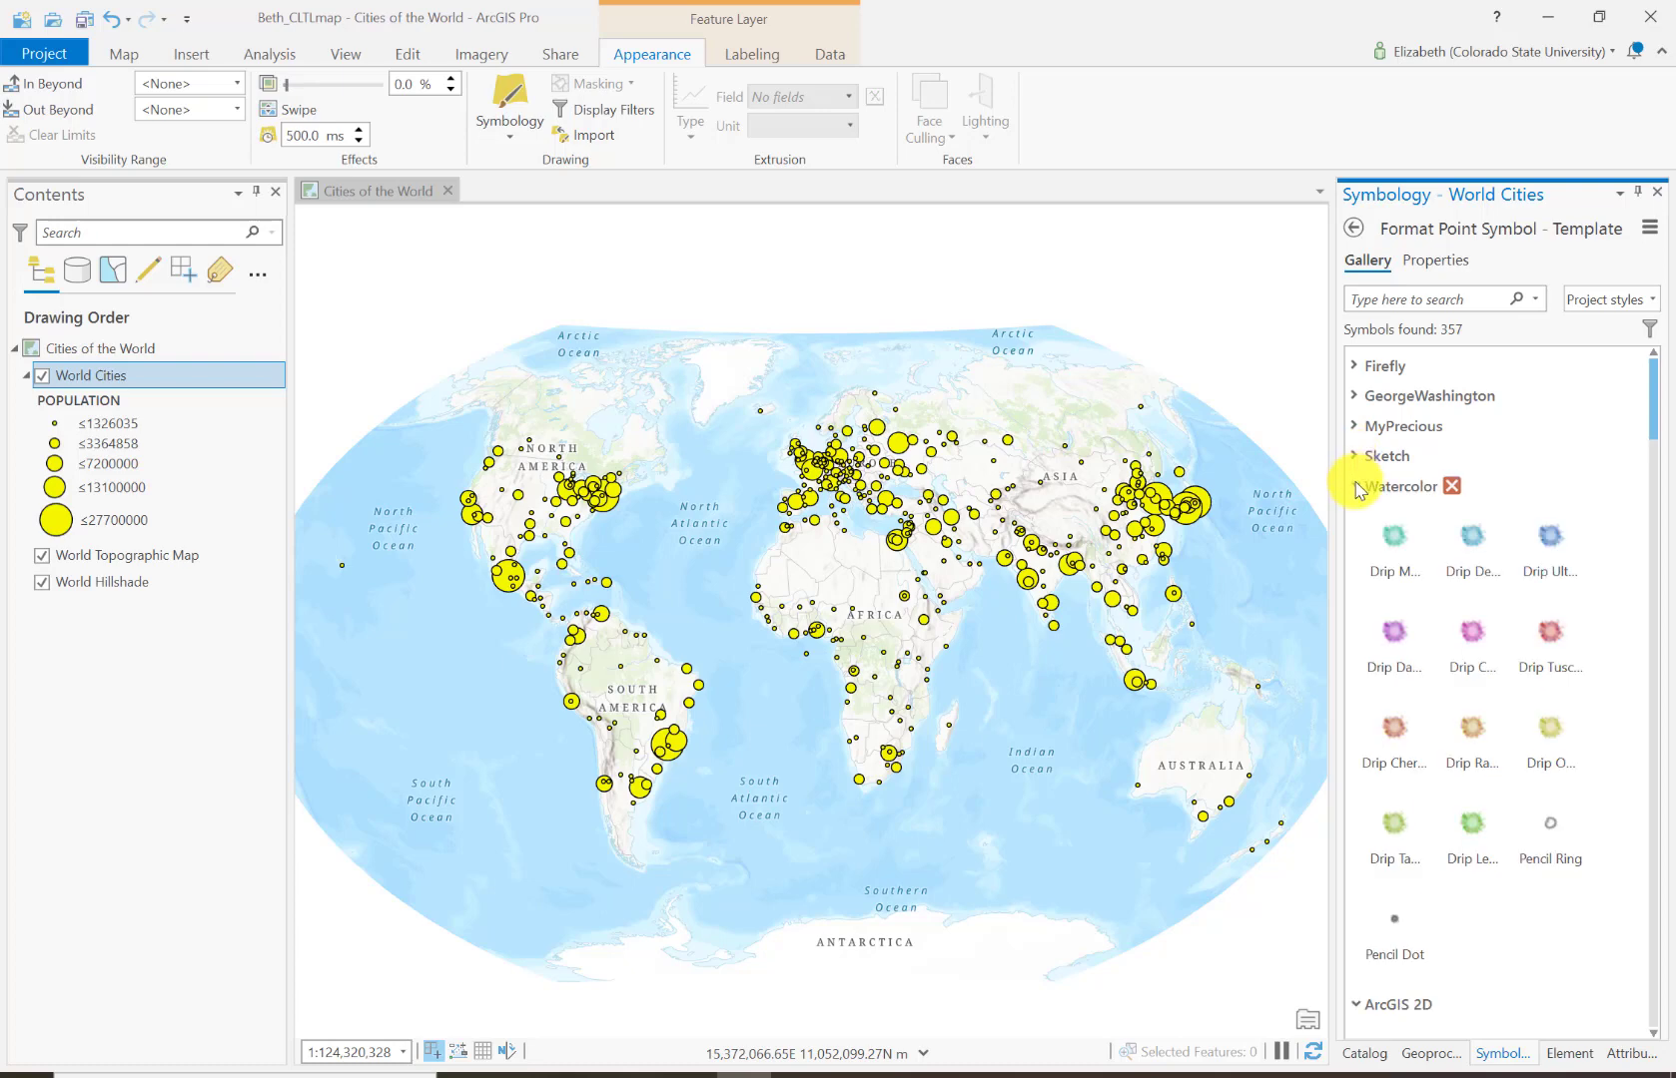
click(1356, 487)
click(1356, 486)
click(1356, 457)
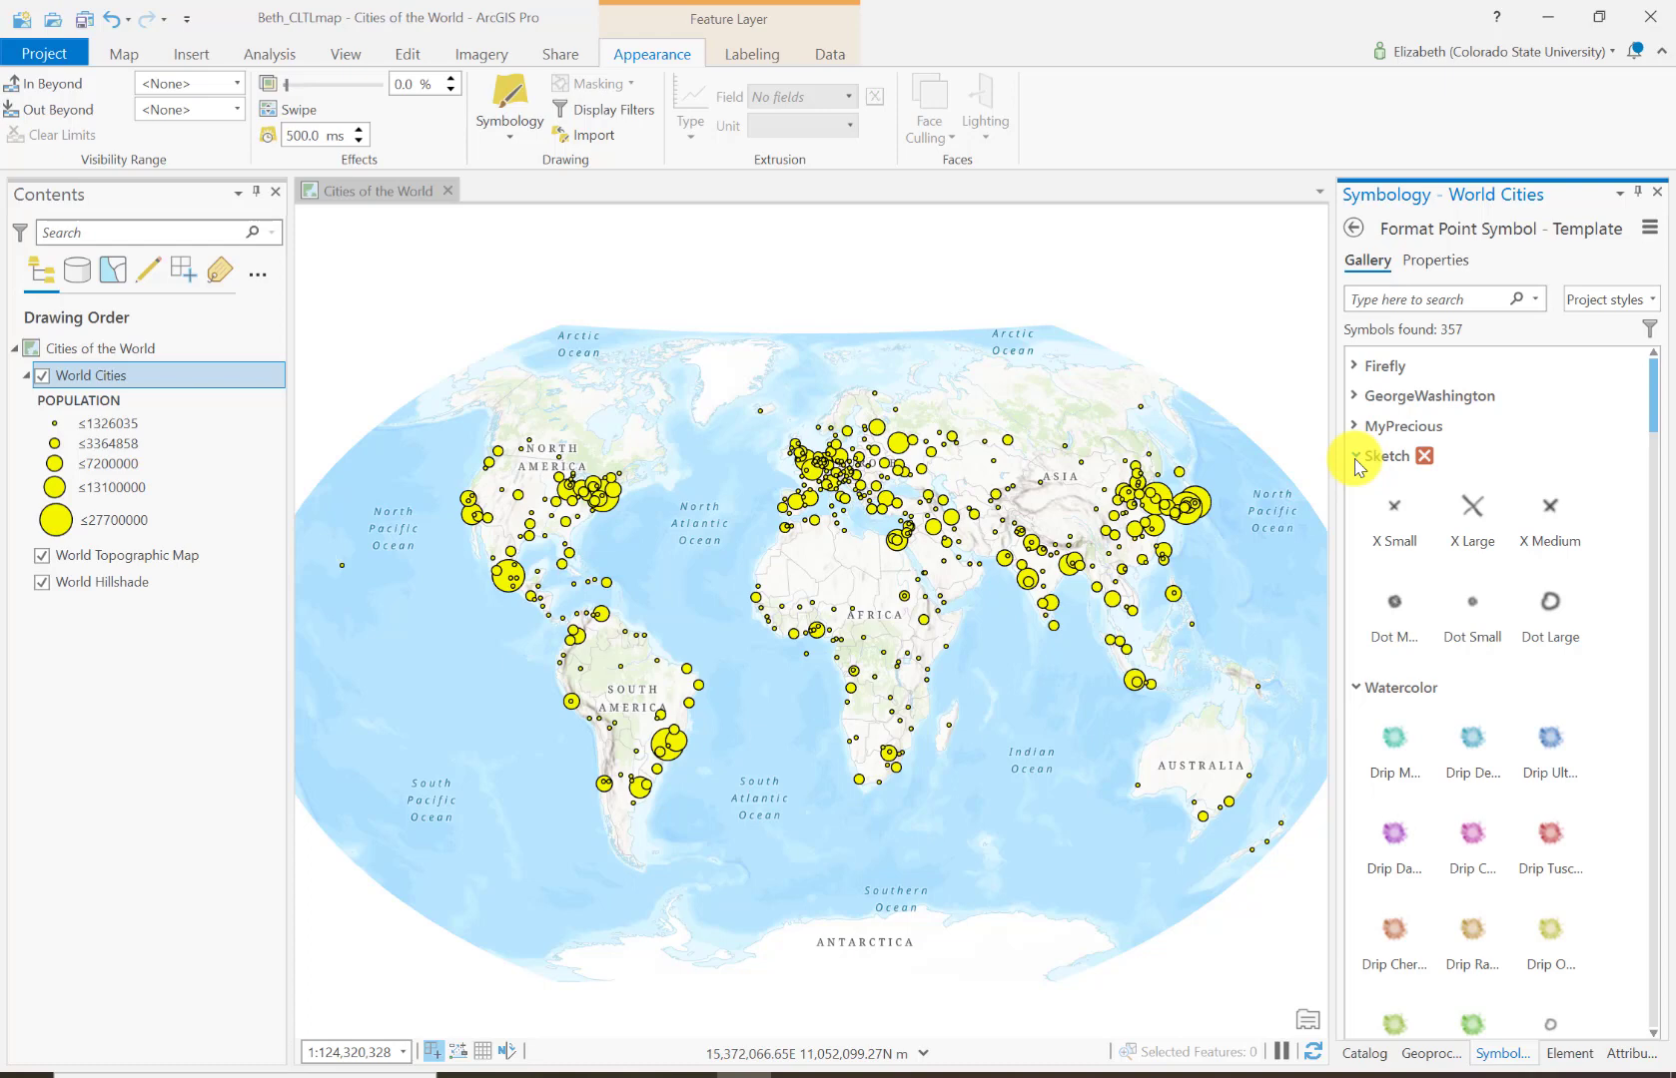
click(1356, 367)
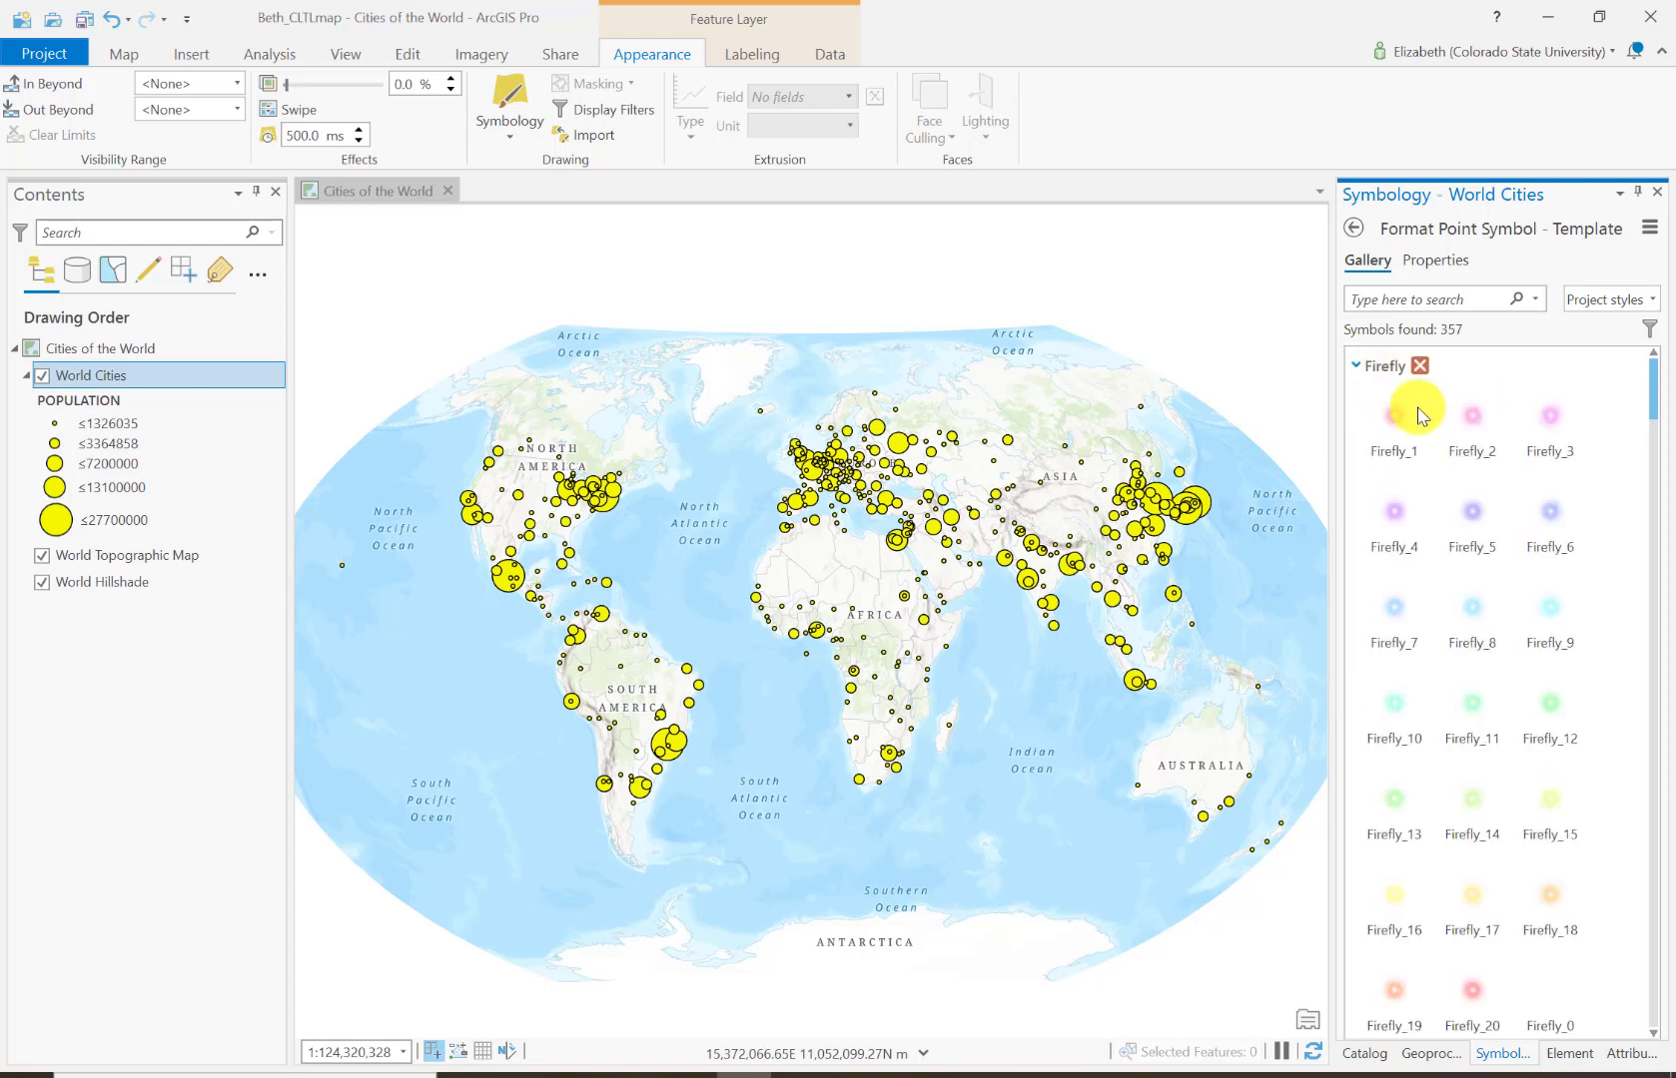
click(1553, 911)
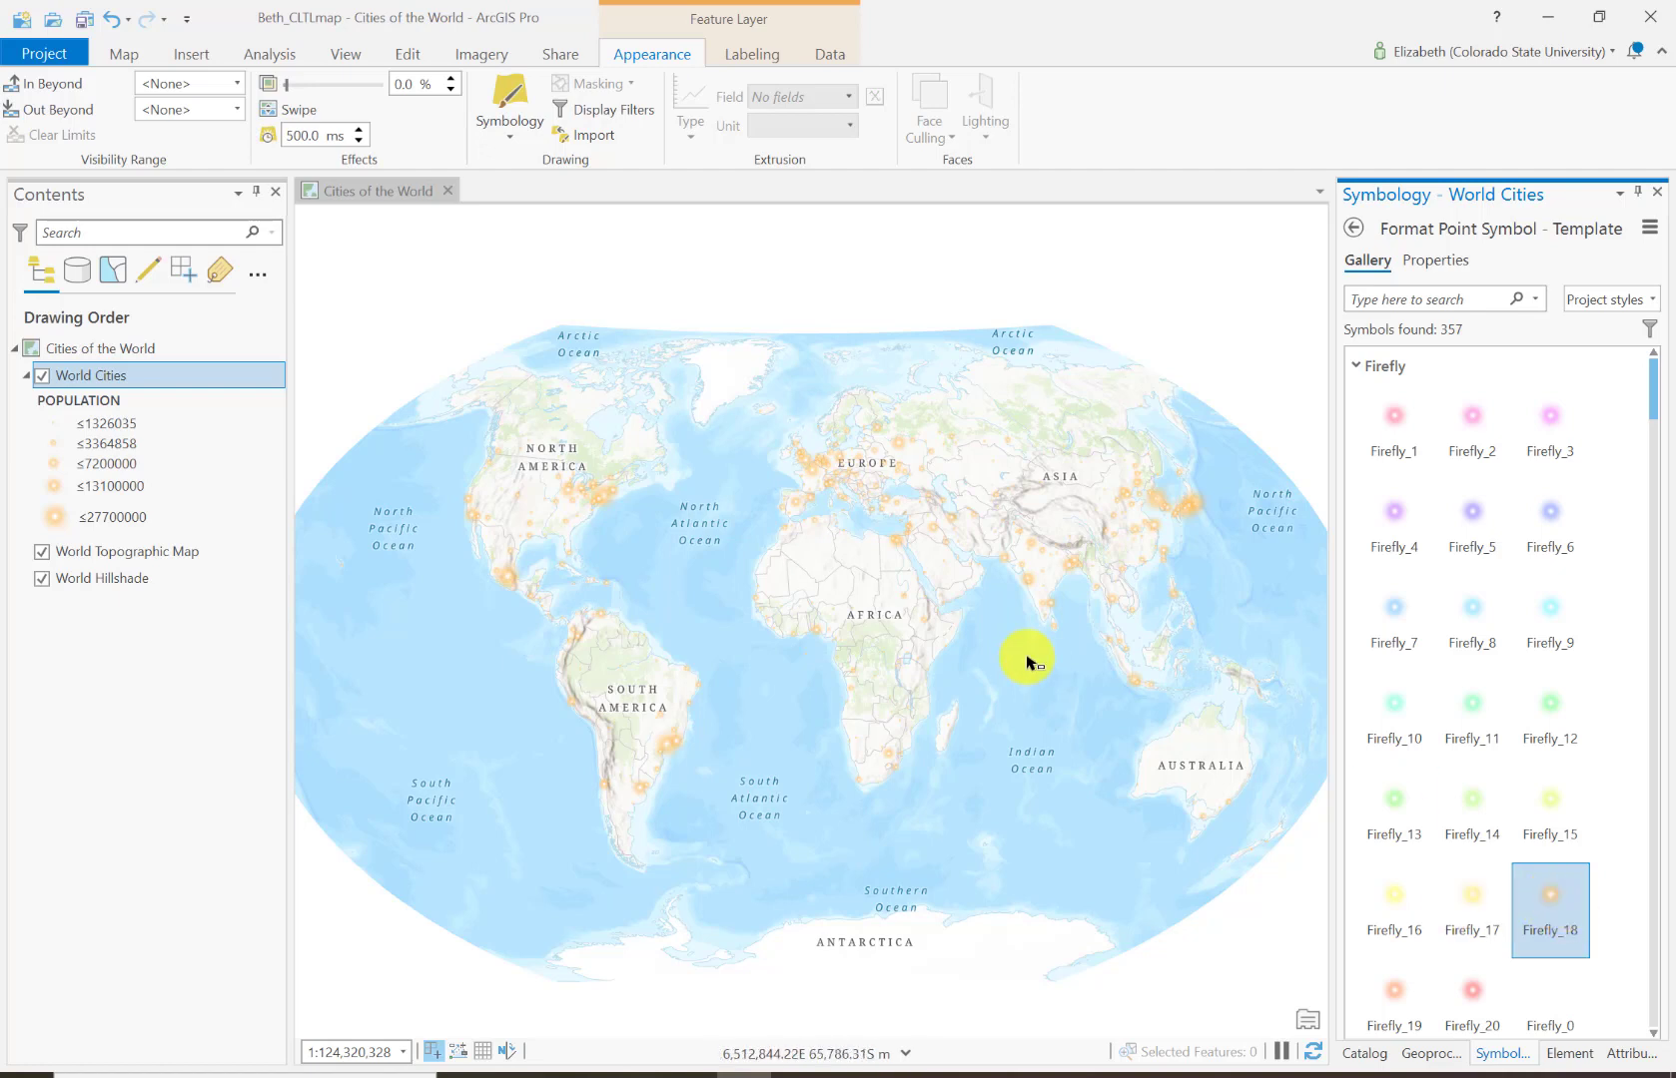
Change the map's basemap to Streets (Night)
click(121, 58)
click(396, 131)
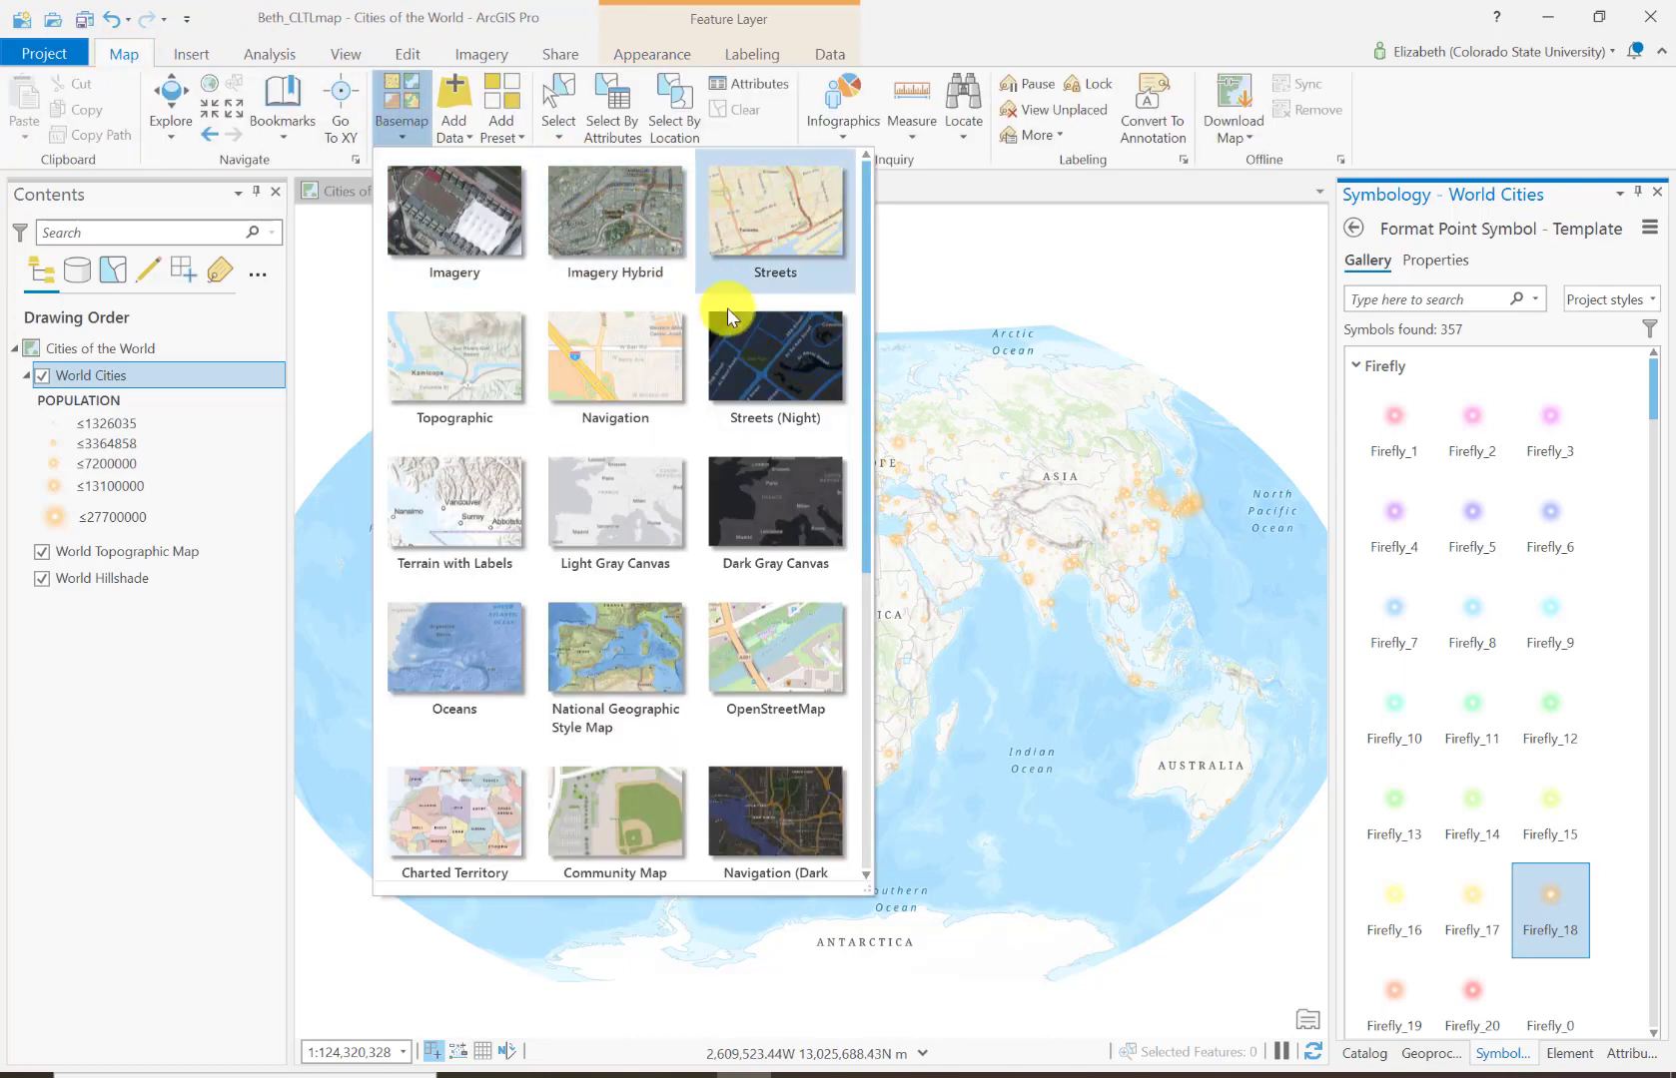
click(753, 342)
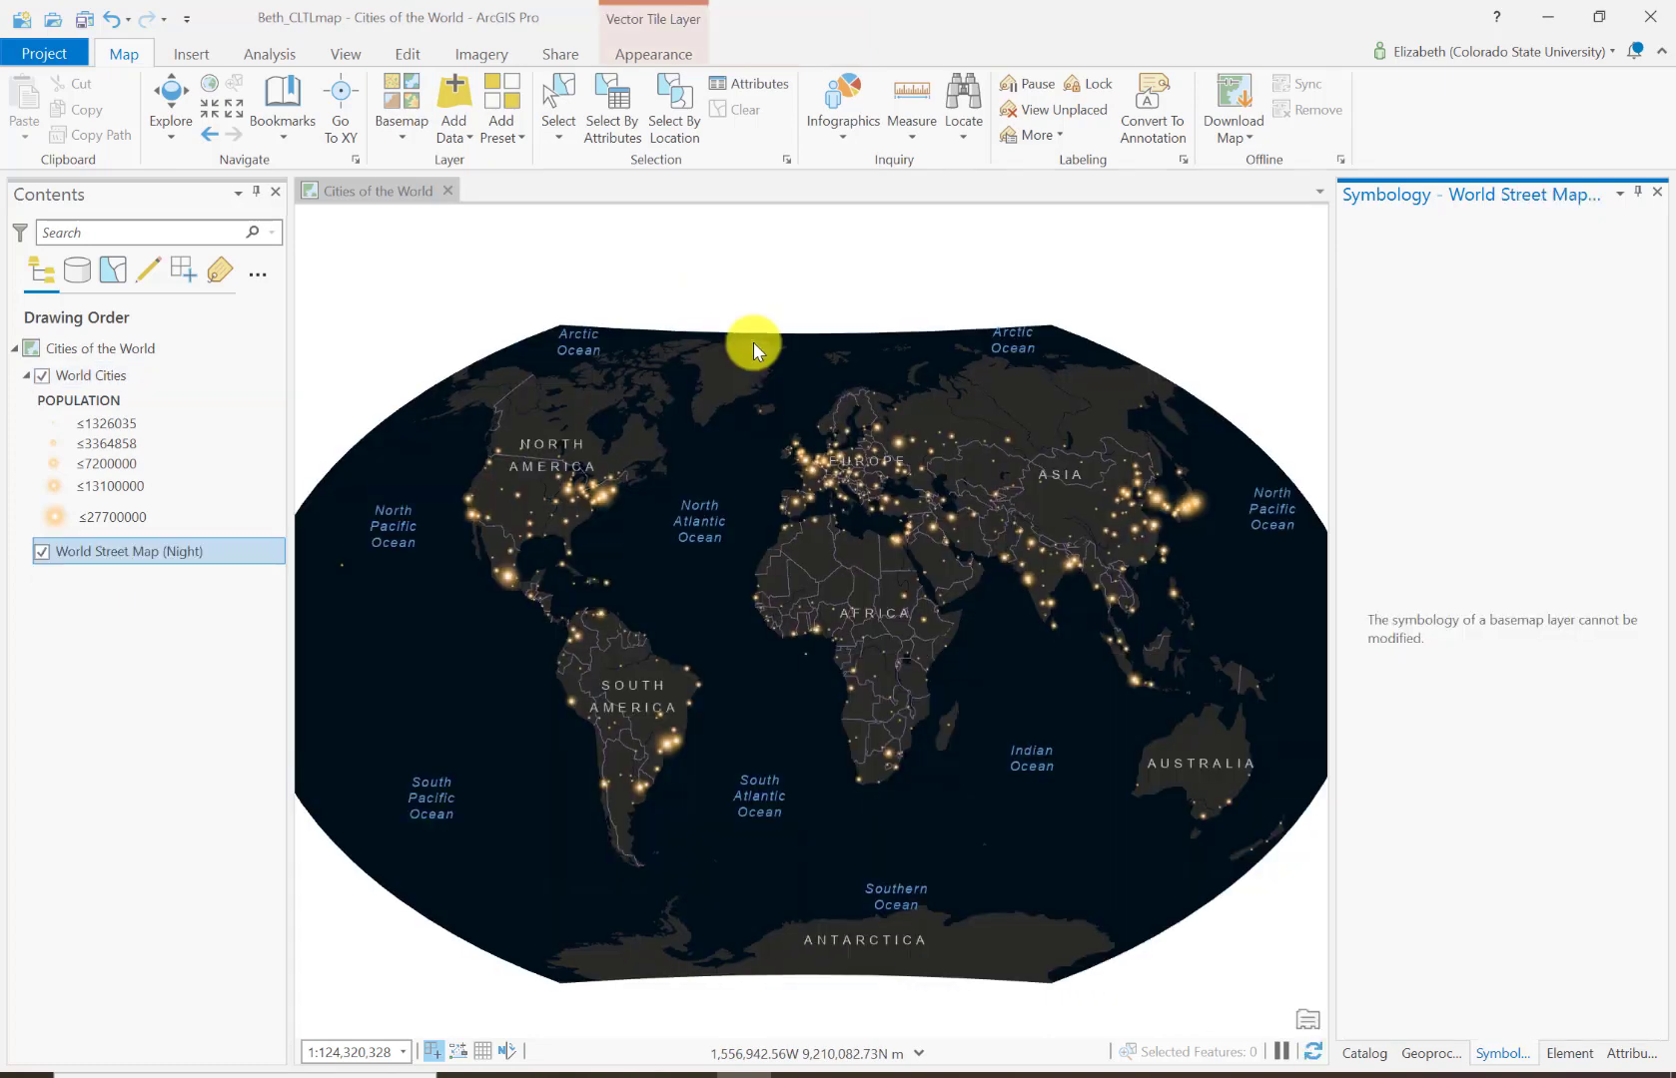
Set the World Cities graduated symbols to a minimum size of 4 pt and a maximum size of 23 pt
click(86, 379)
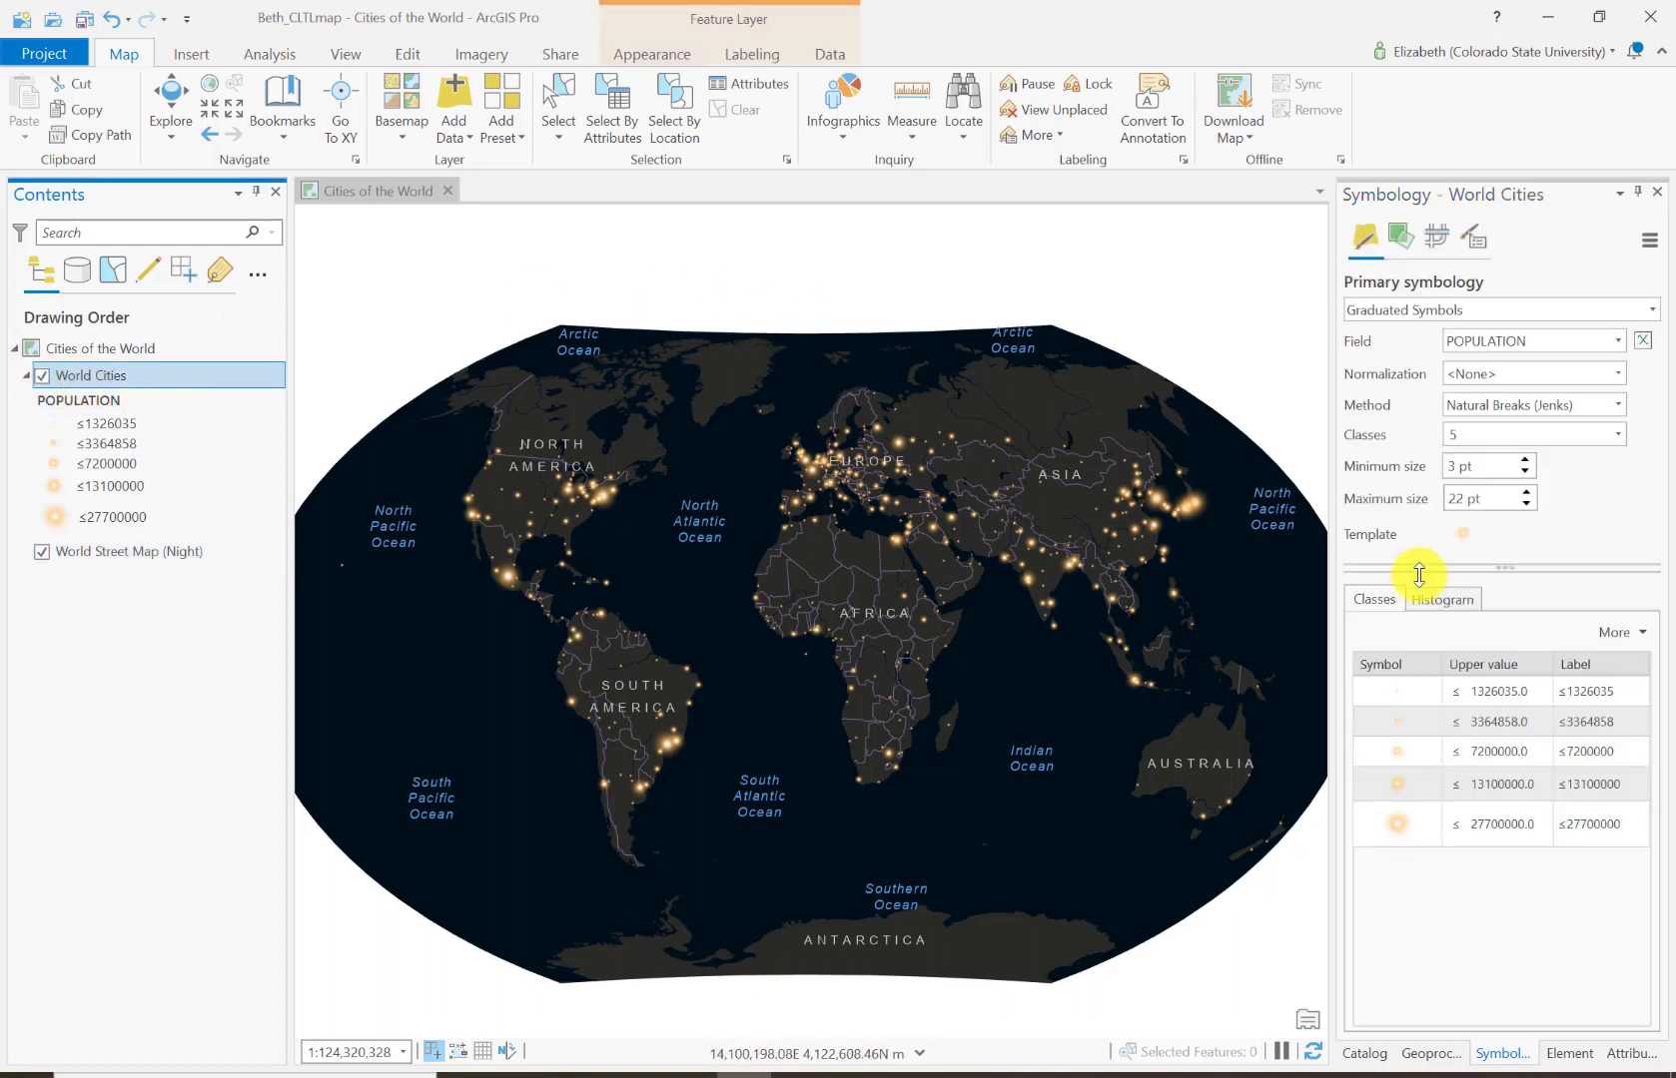
click(1525, 474)
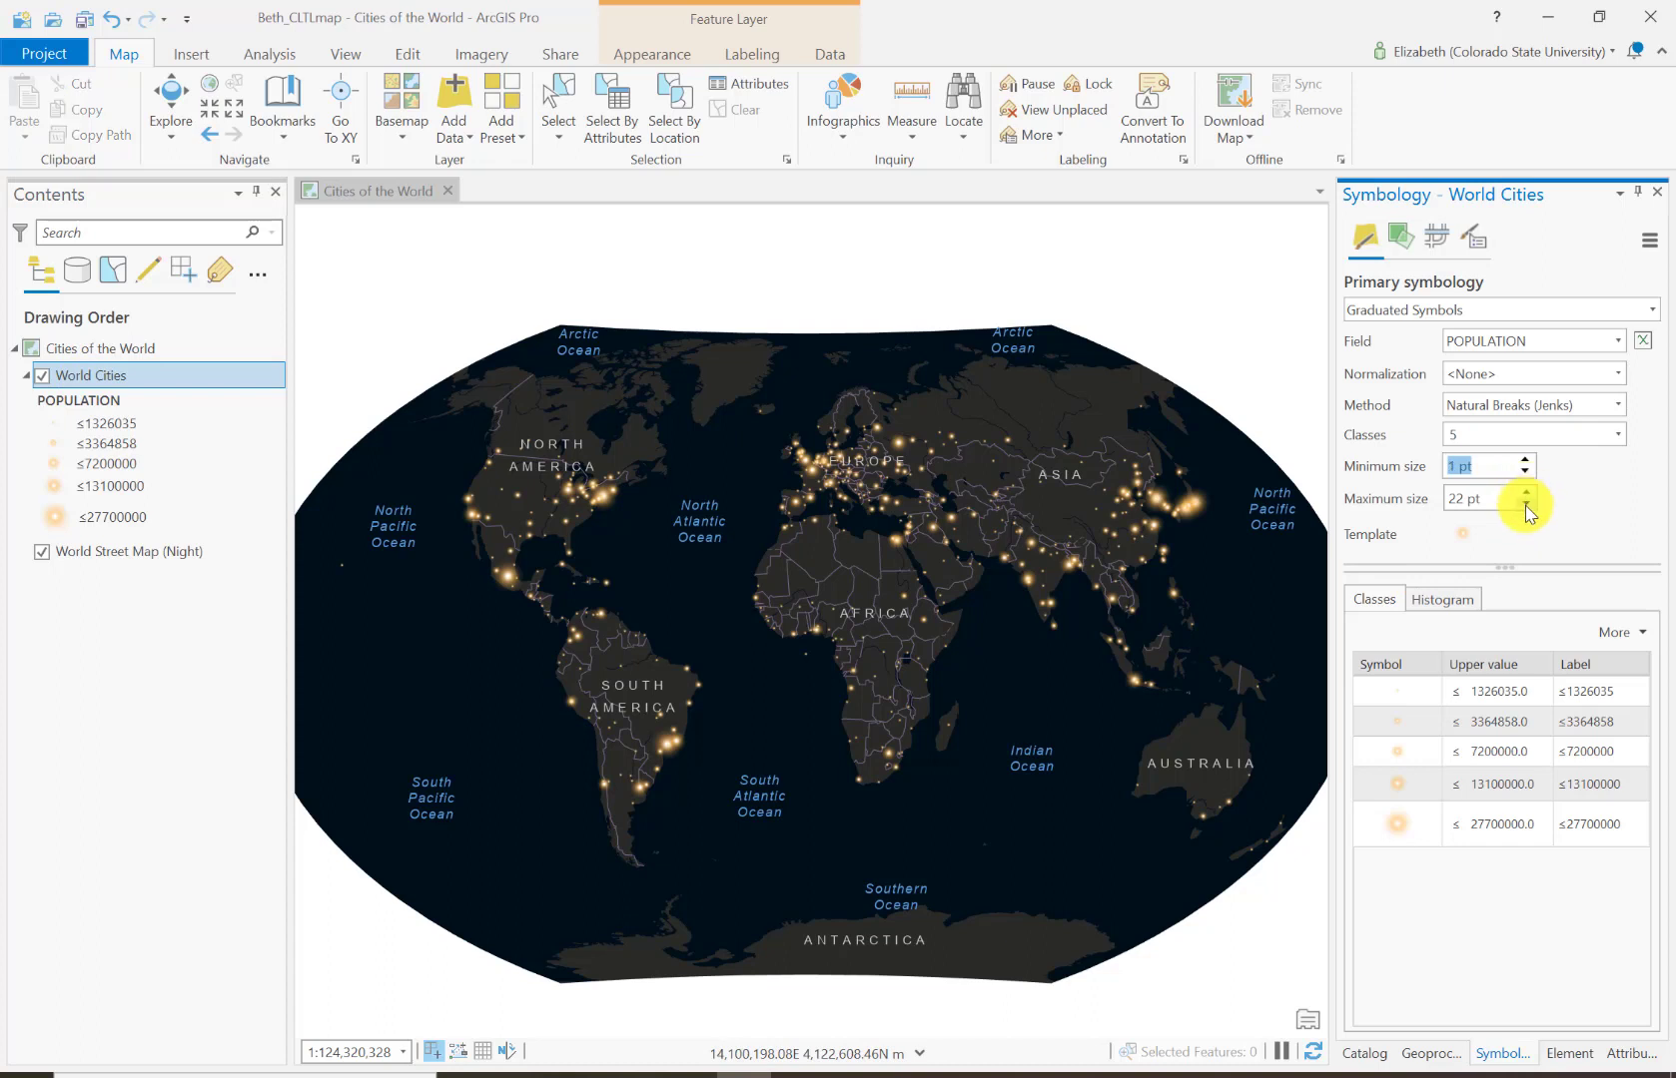
click(1525, 462)
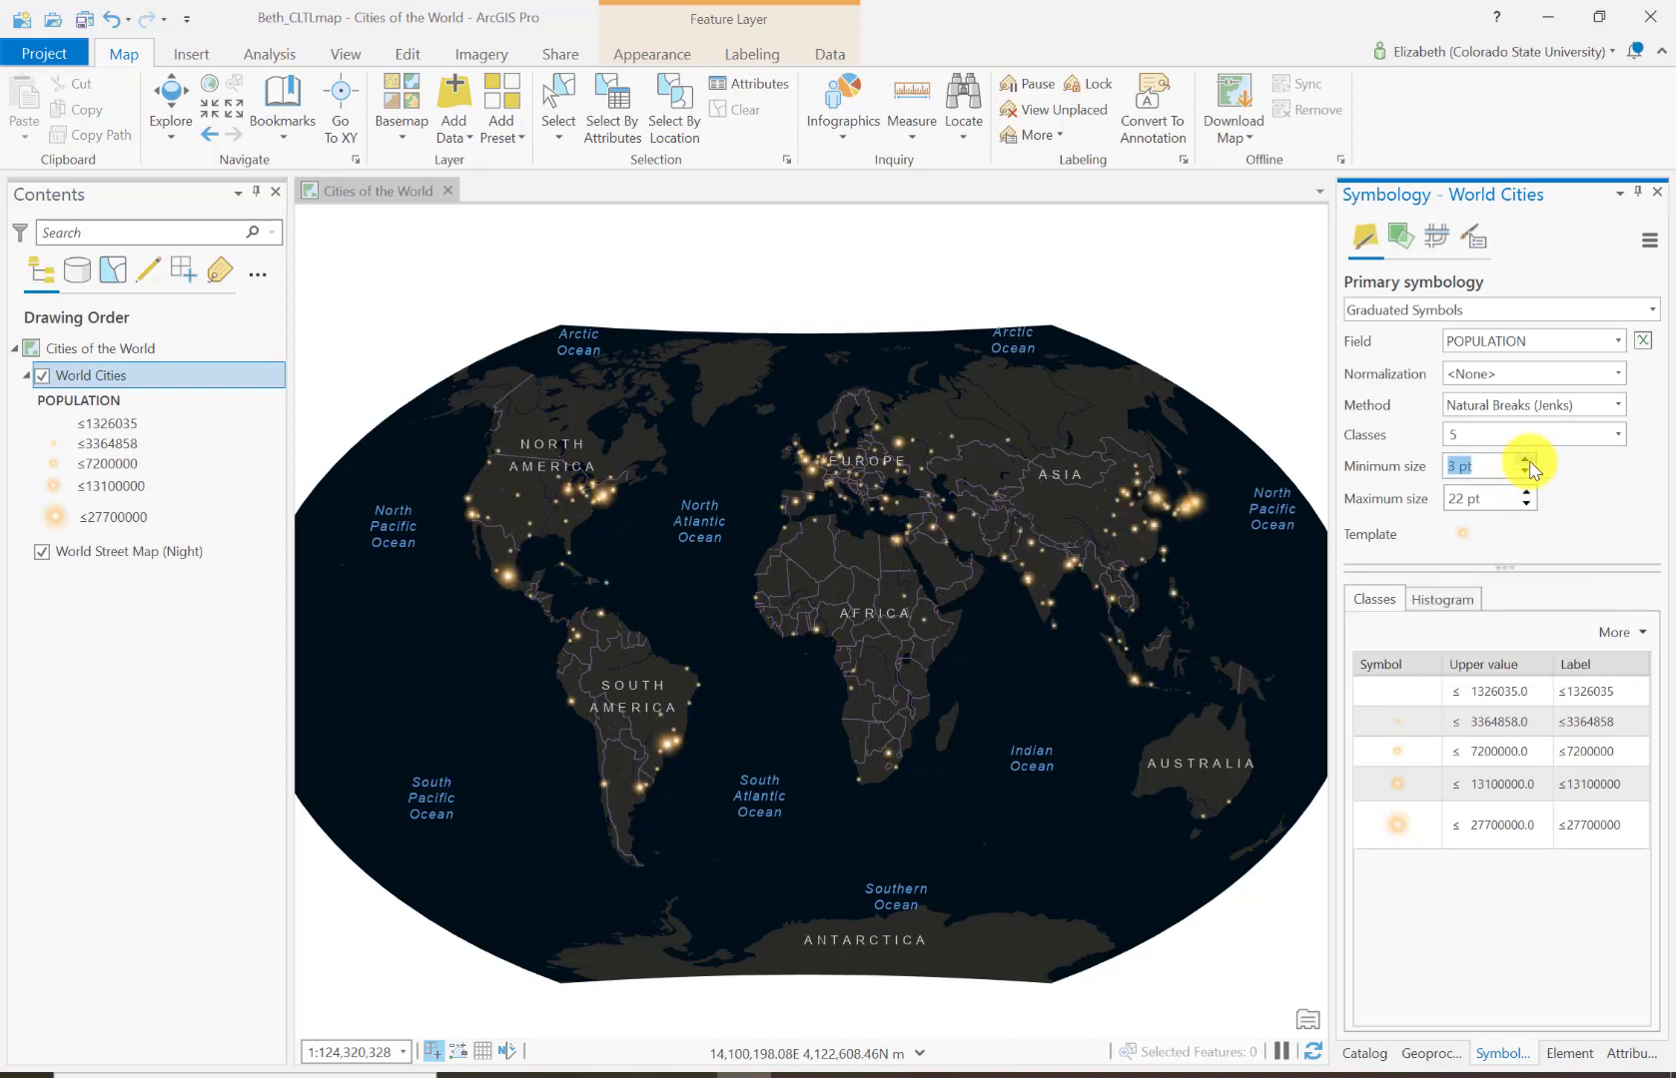
click(1525, 461)
click(1525, 493)
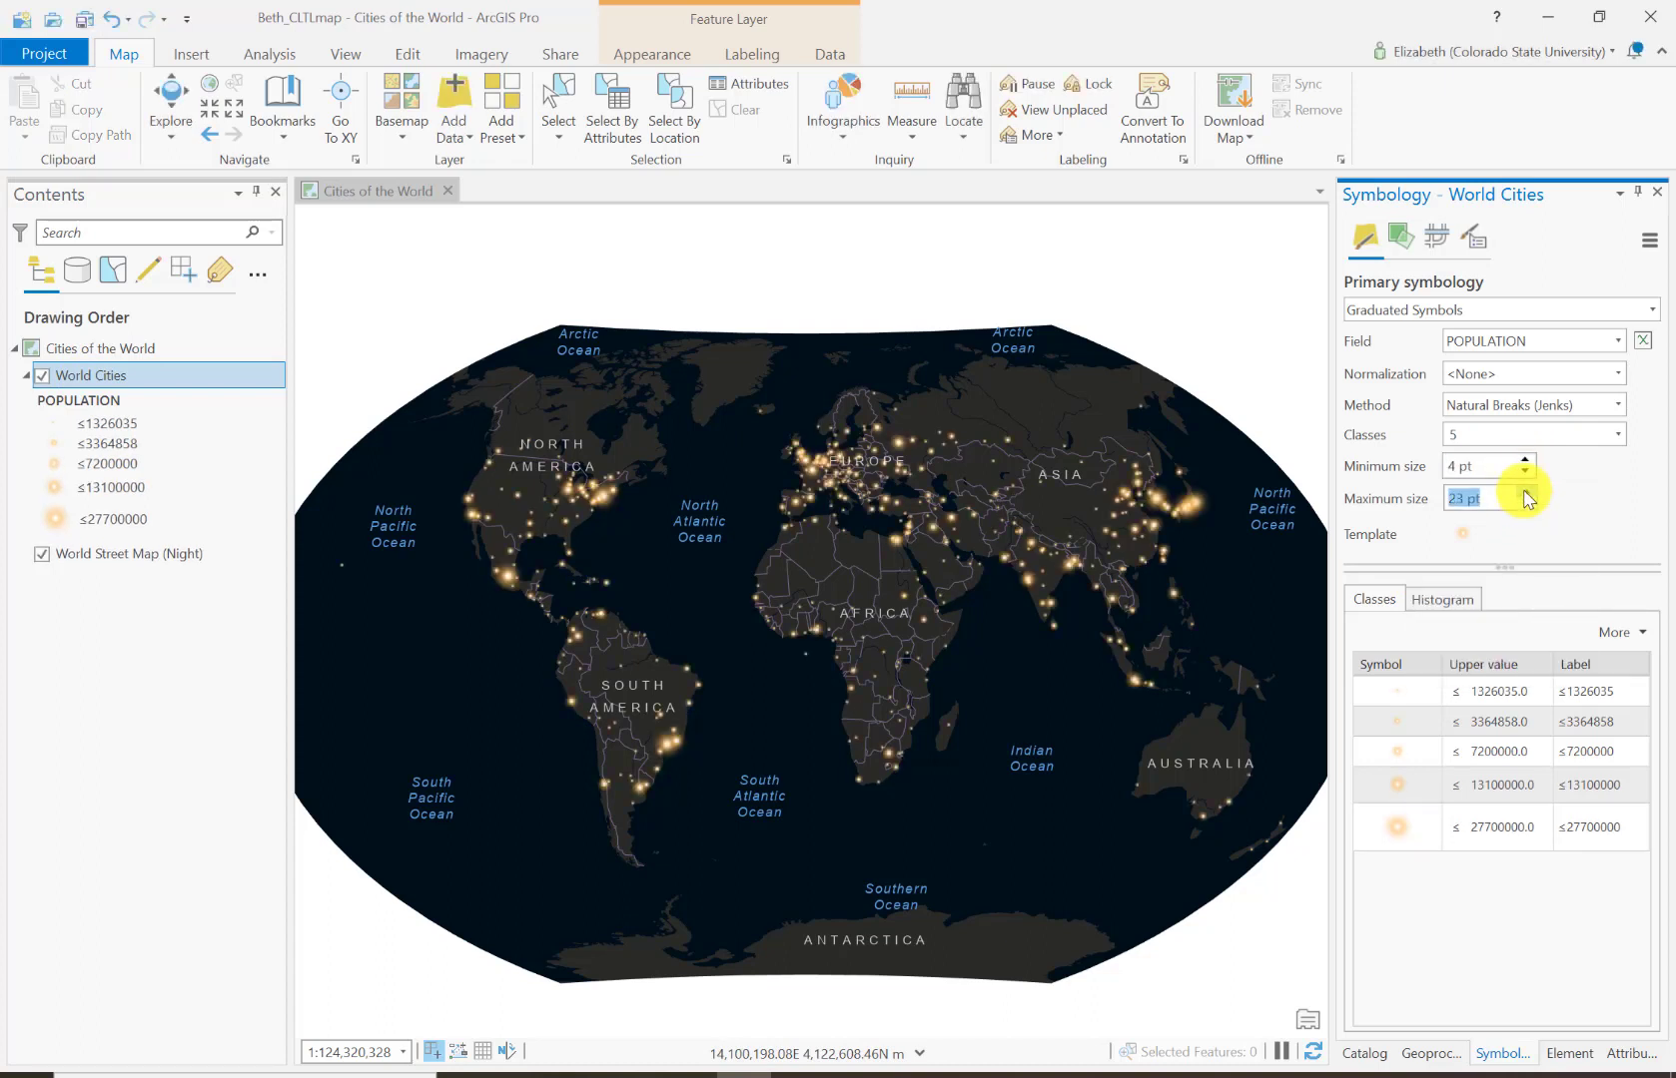